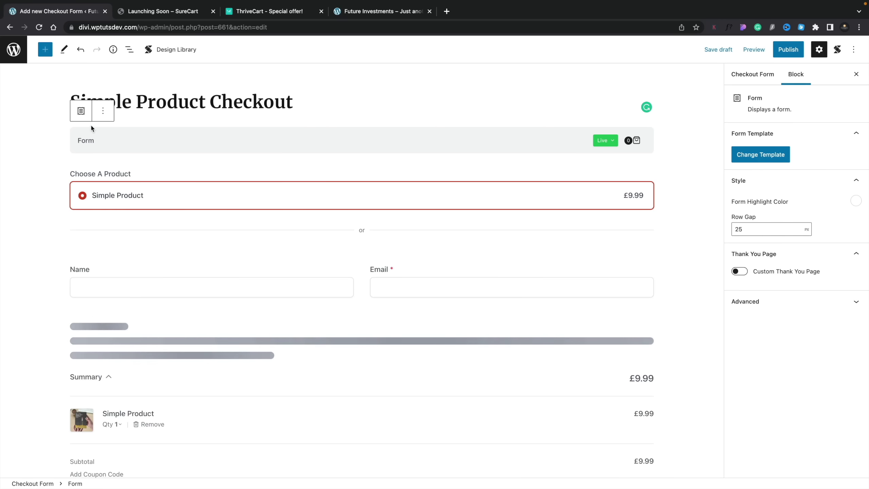
- Review the available options of the Express Payment block and the settings of the Name and Email fields
click(136, 219)
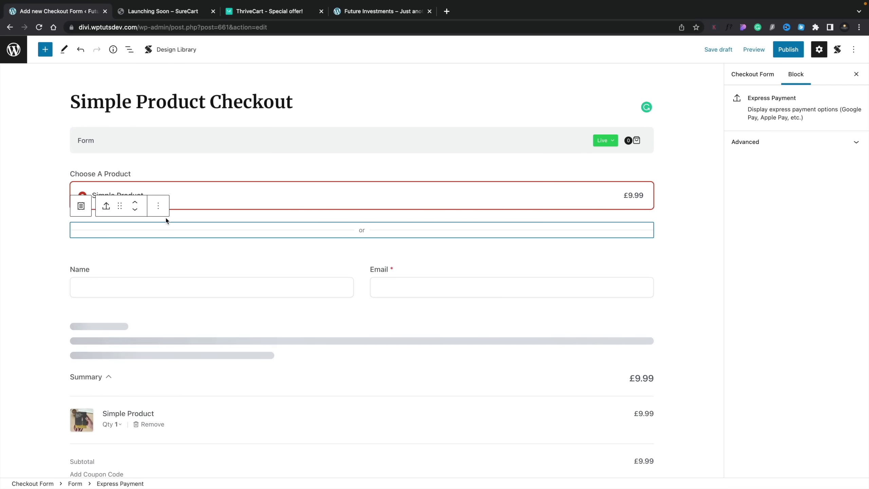
click(158, 207)
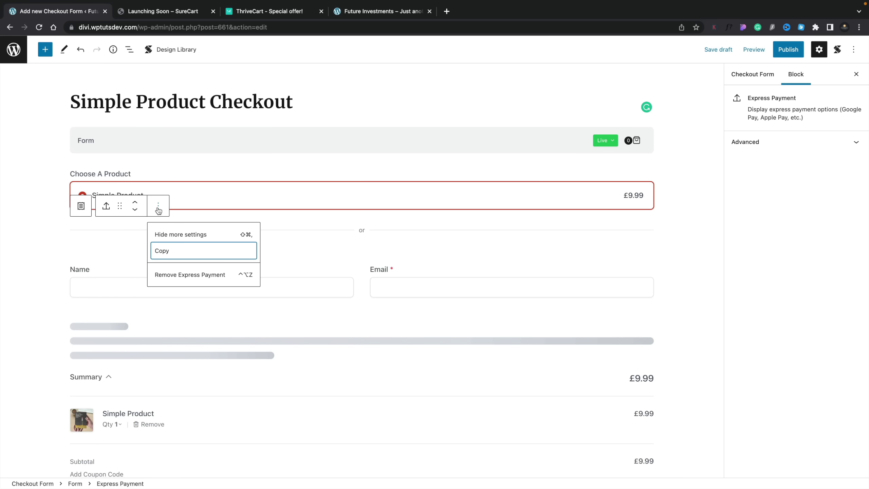
click(104, 277)
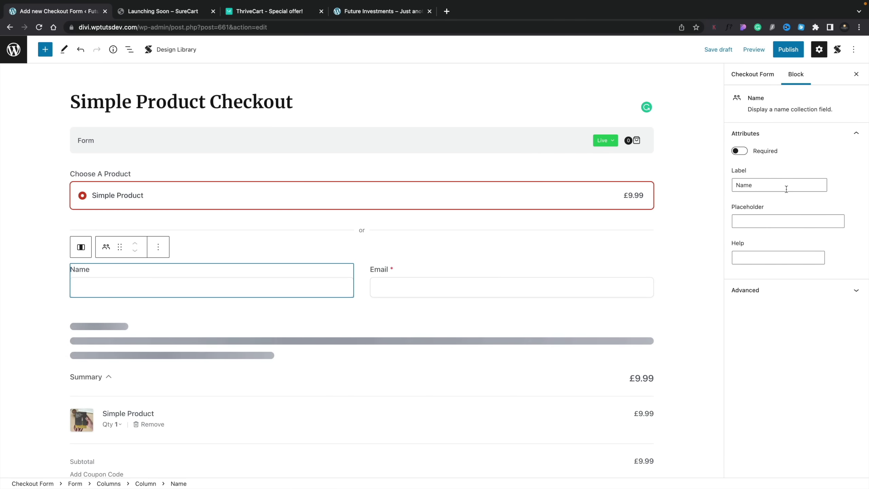
click(425, 290)
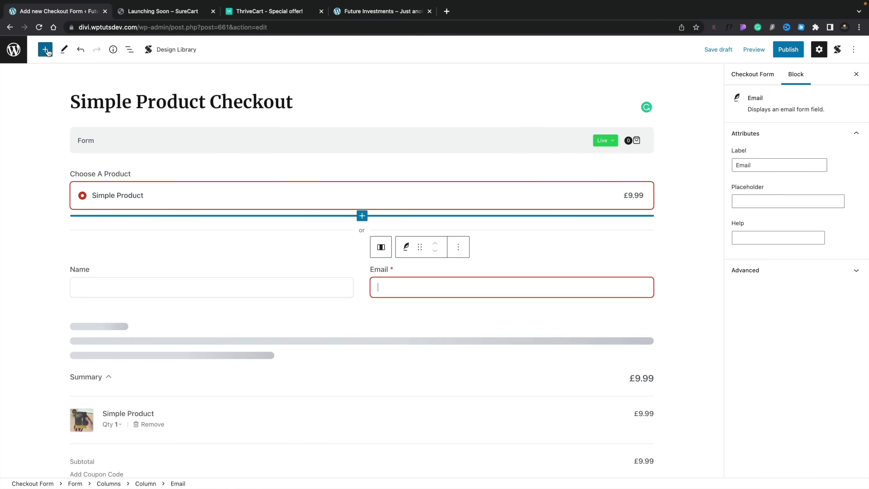
- Add a VAT block to the checkout form directly below the Name field
click(45, 49)
scroll(63, 260, down, 1)
mouse_move(63, 265)
scroll(63, 265, up, 1)
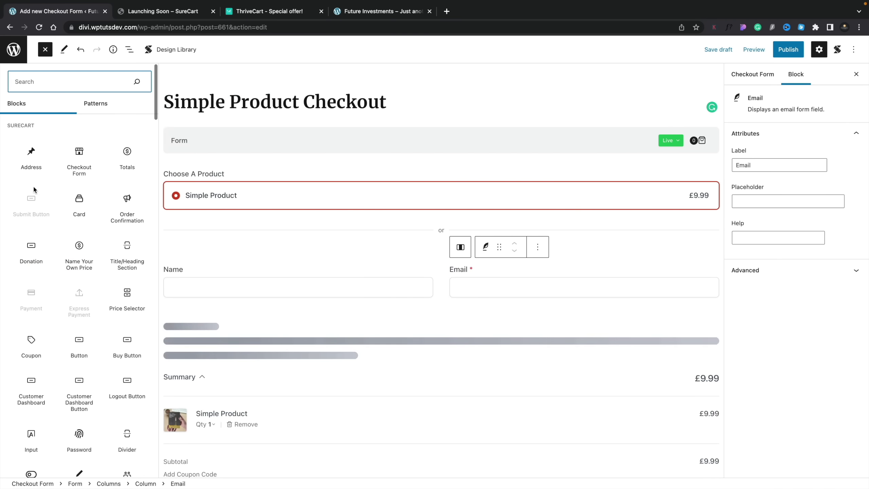
mouse_move(82, 176)
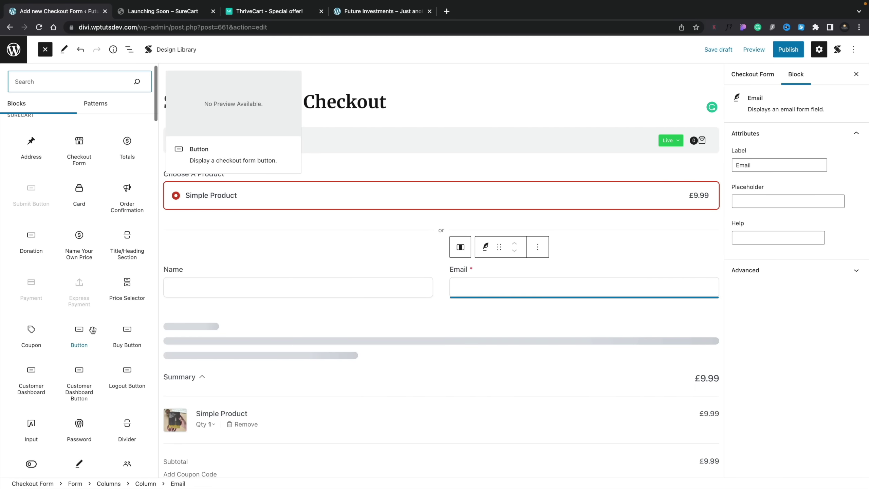
scroll(92, 332, down, 3)
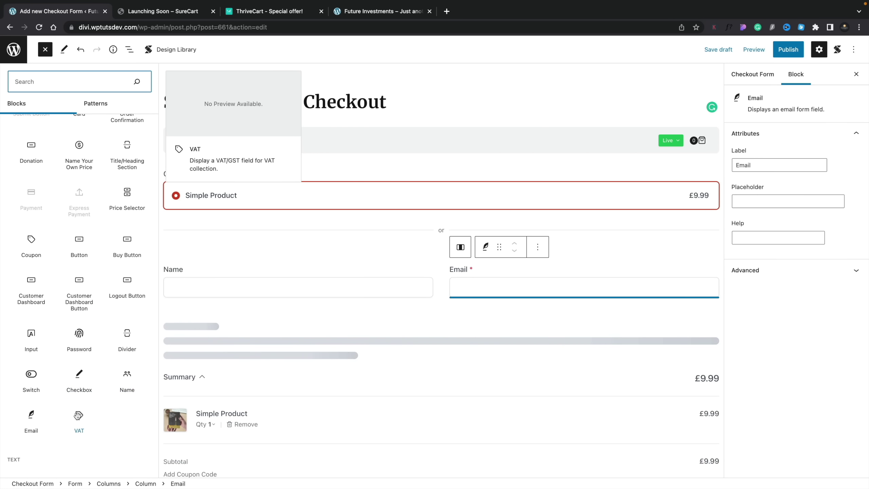
drag(78, 415, 424, 312)
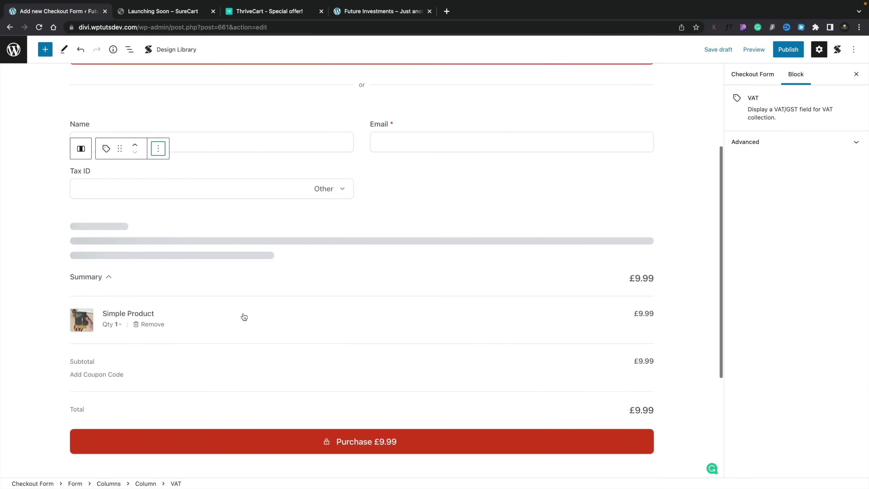
- Insert a Checkbox block between the customer detail columns and the payment section of the form
scroll(118, 280, down, 1)
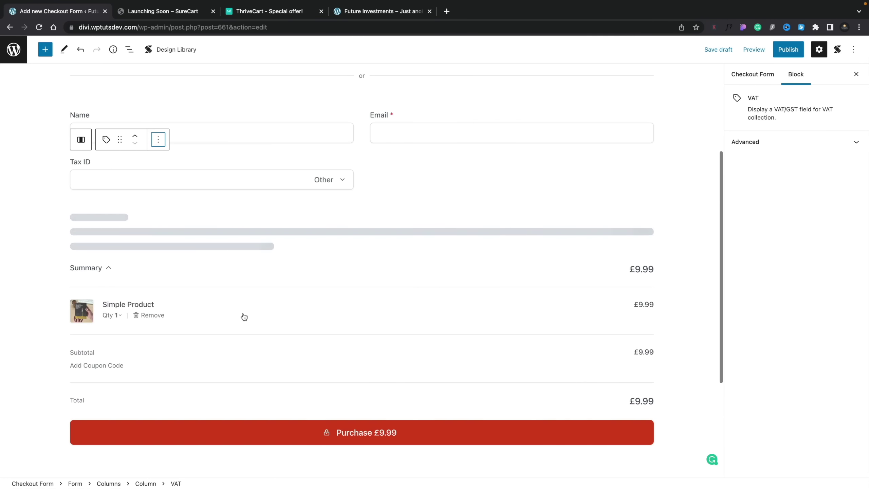
click(79, 198)
click(359, 205)
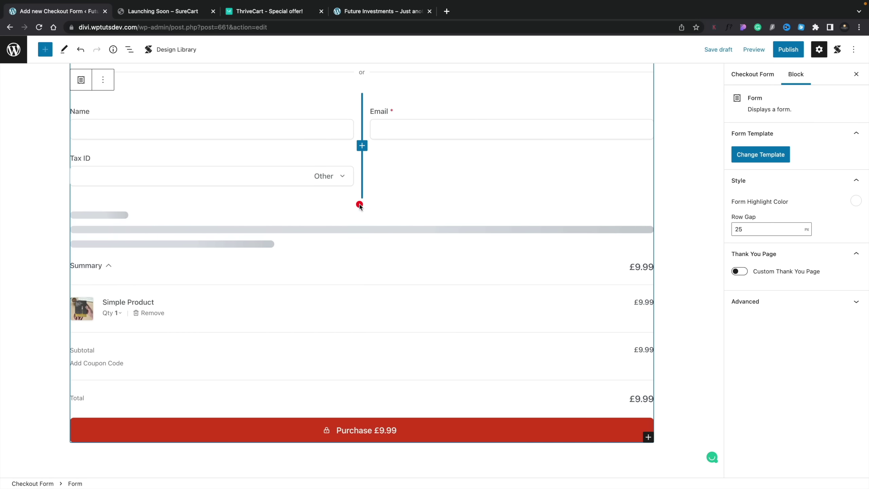
click(304, 206)
click(362, 204)
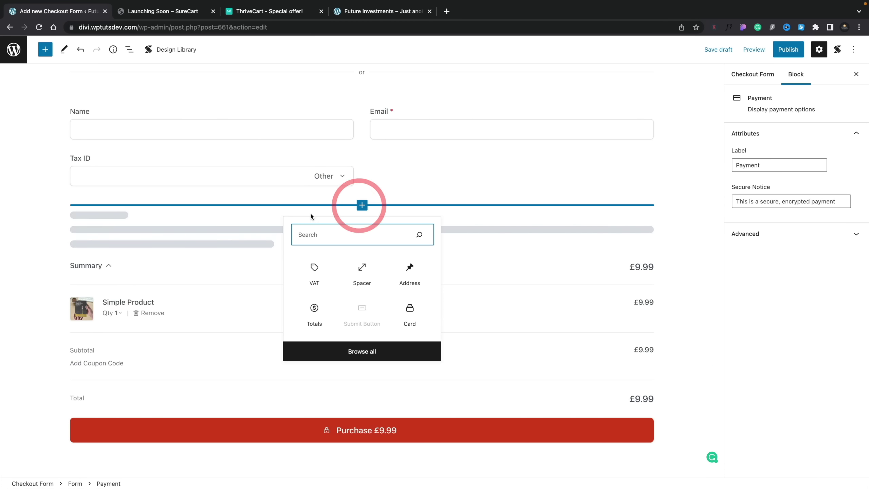
click(360, 351)
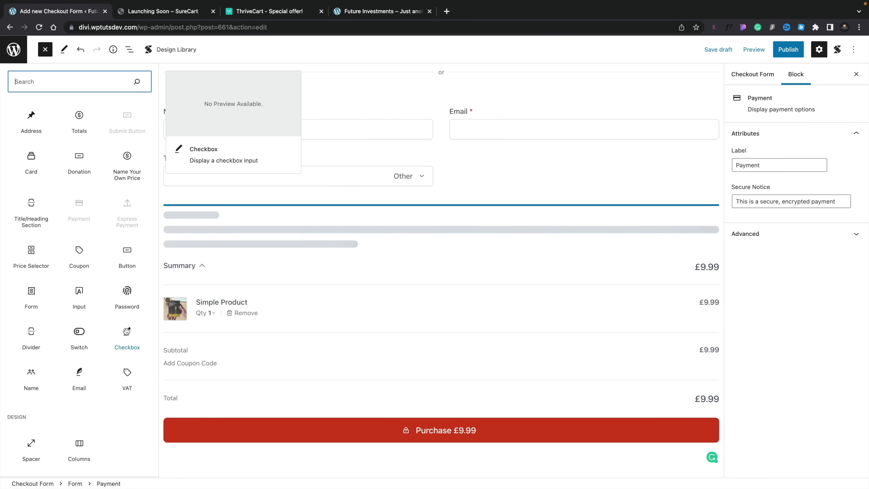
click(126, 331)
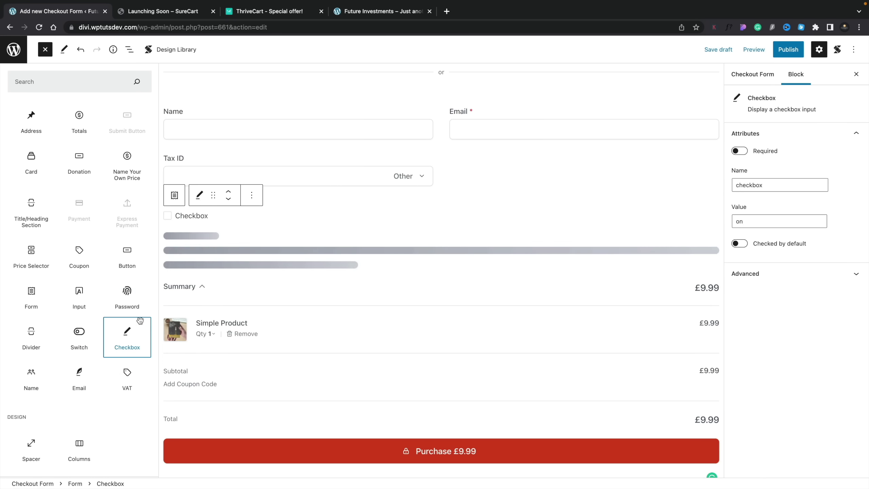
- Label the checkbox "I agree to the T&C's", look at the link option for its text, and make the checkbox required
click(201, 216)
key(BackSpace)
key(BackSpace)
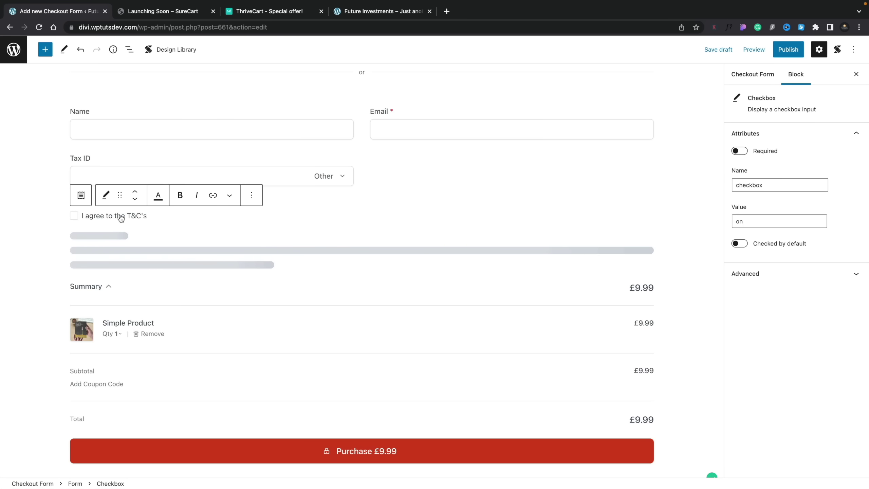
click(130, 216)
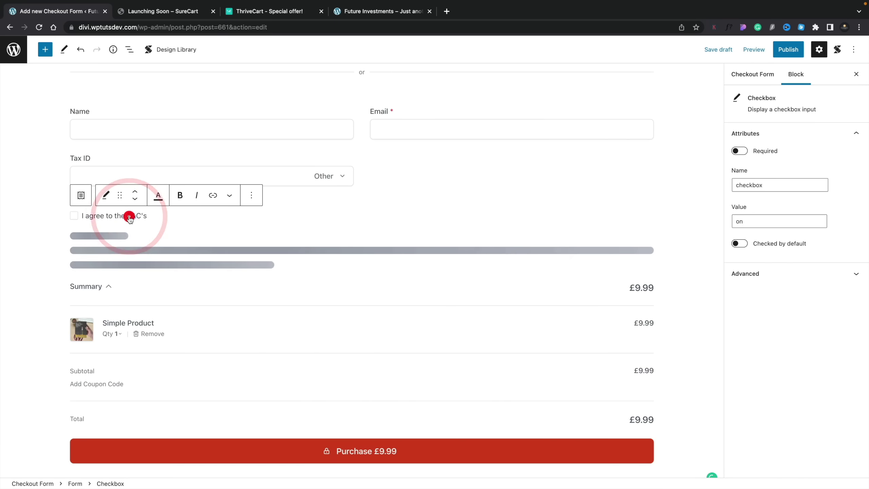
click(214, 196)
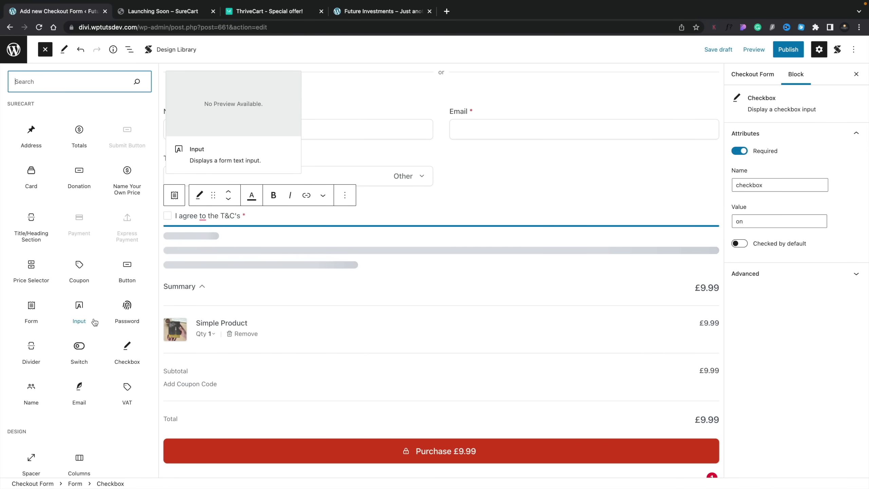
- Close the block library and publish the Simple Product Checkout form
click(552, 206)
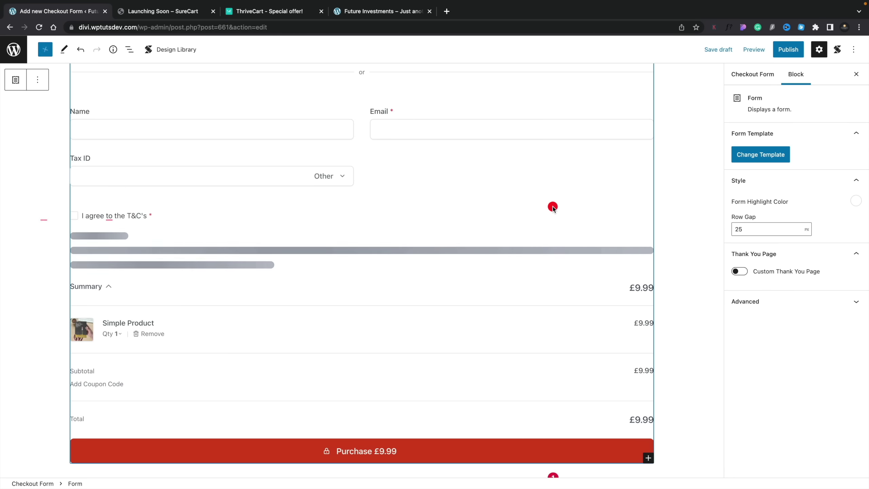
click(789, 50)
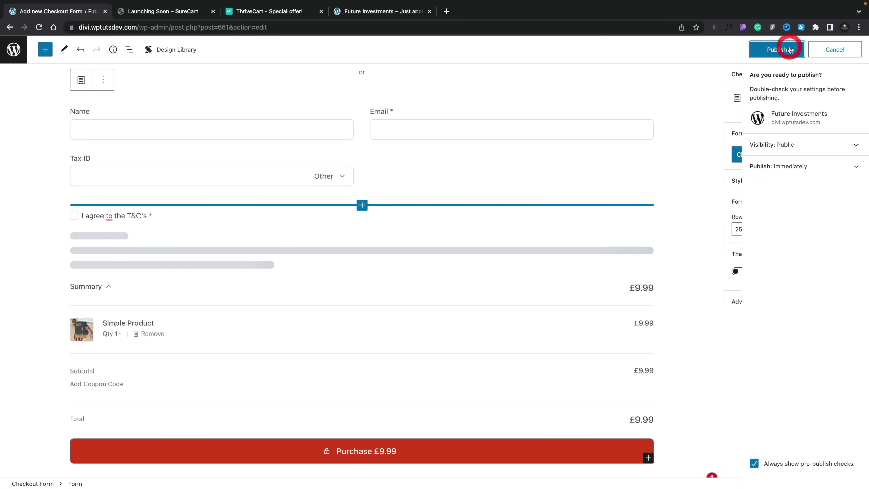
click(772, 47)
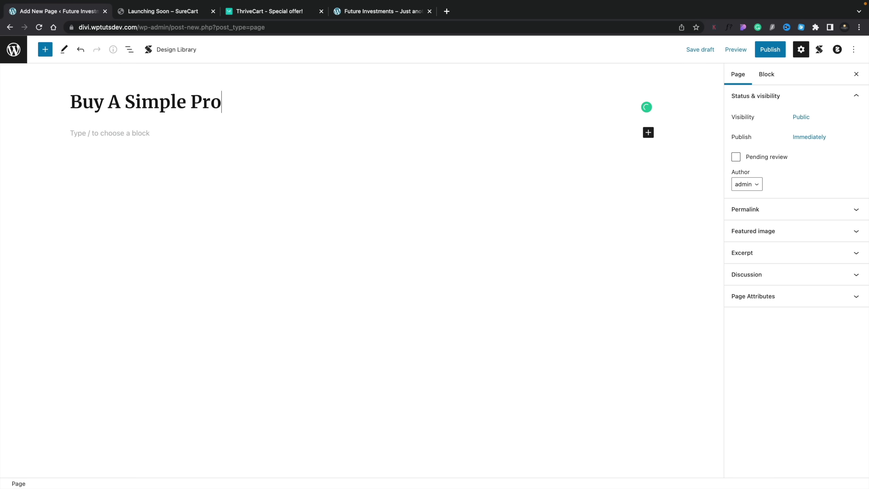
- Finish the new page's title and add a Shortcode block containing [sc_form id=661] without trailing spaces
text(y)
click(103, 134)
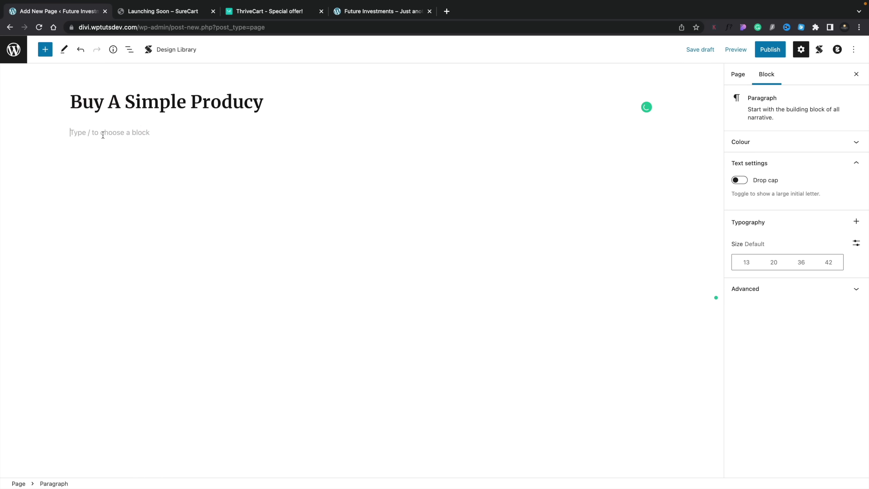
text(/sh)
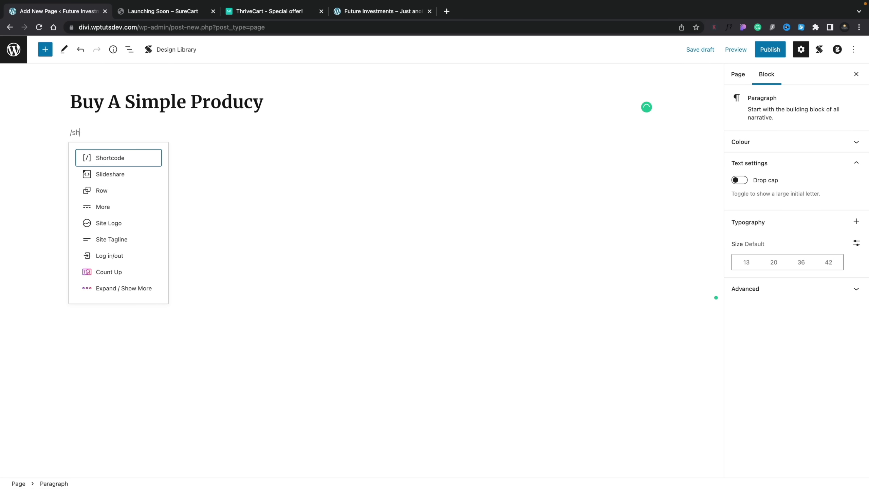
text(or)
click(110, 109)
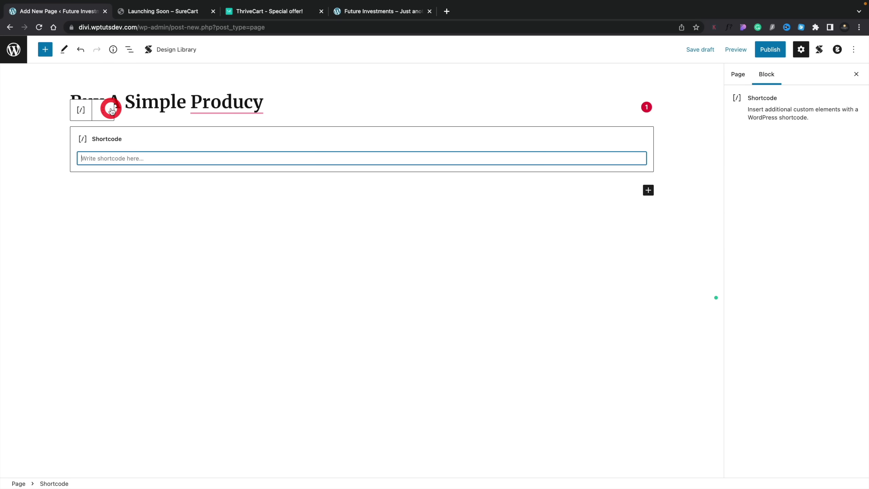
right_click(99, 158)
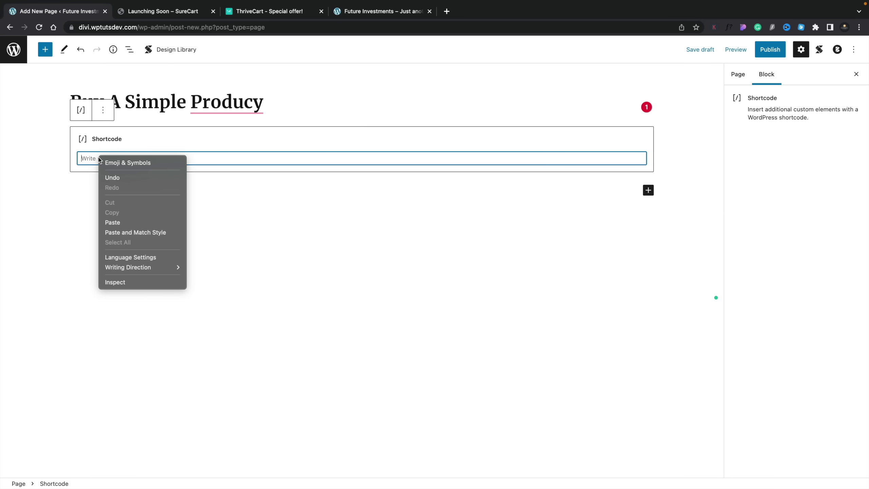
click(117, 223)
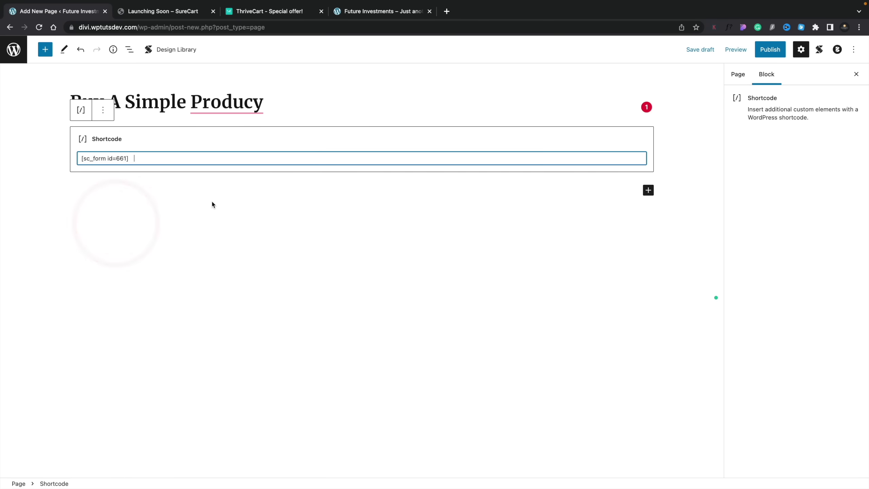
key(BackSpace)
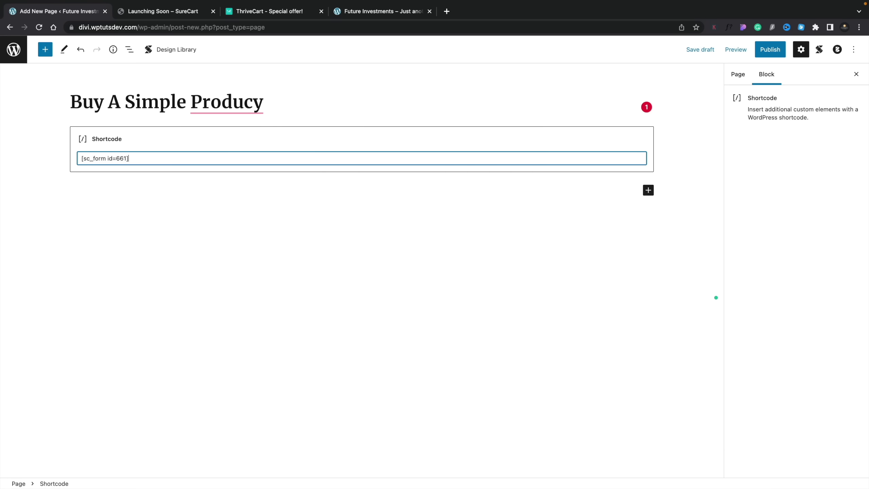
- Correct the page title to "Buy A Simple Product" and publish the page
click(260, 99)
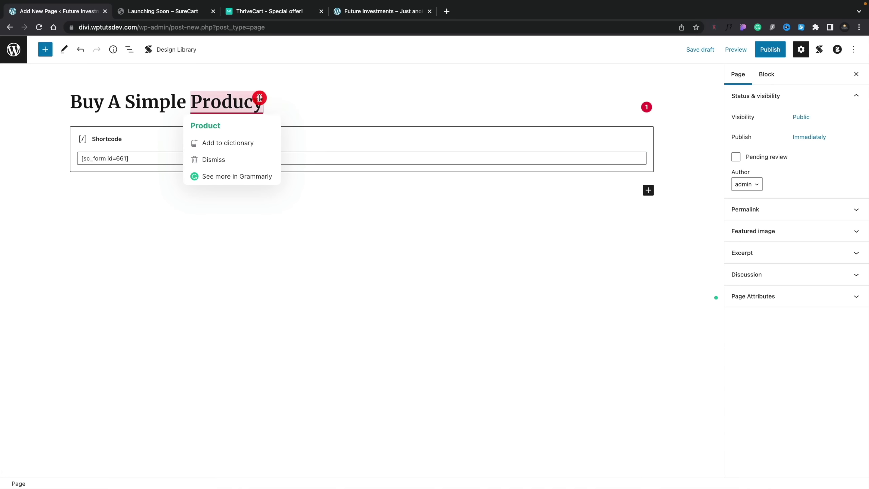
key(BackSpace)
text(t)
click(778, 51)
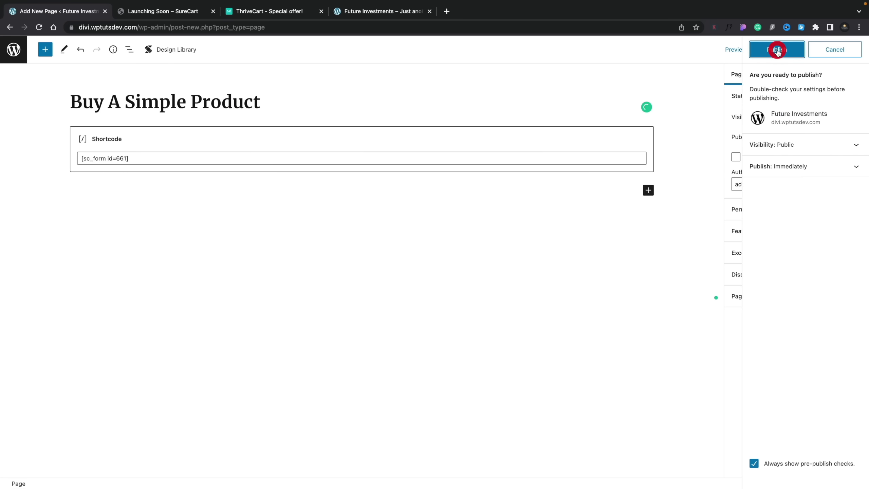
click(777, 51)
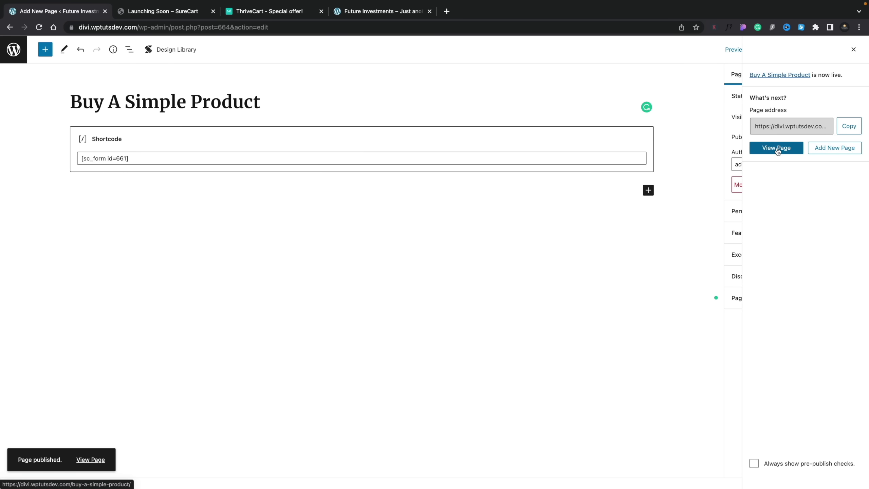
- View the published page and examine its embedded checkout form, trying the T&C's checkbox
click(776, 148)
scroll(154, 340, down, 6)
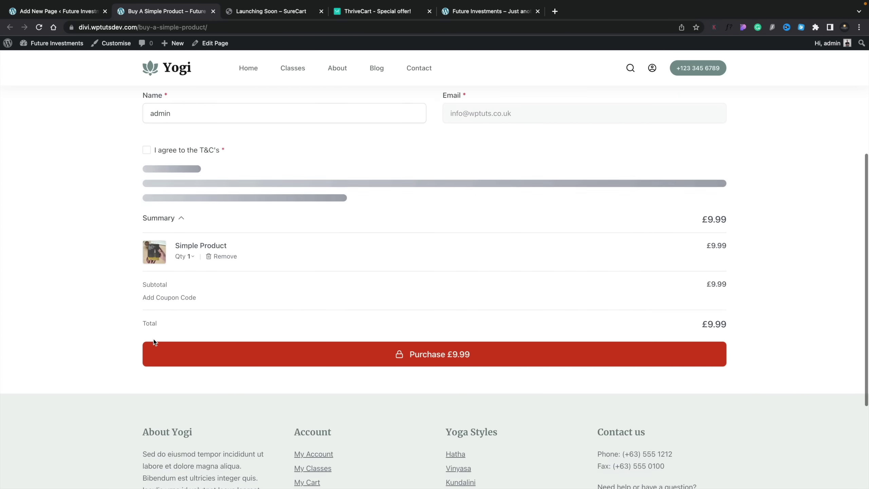
scroll(154, 341, up, 6)
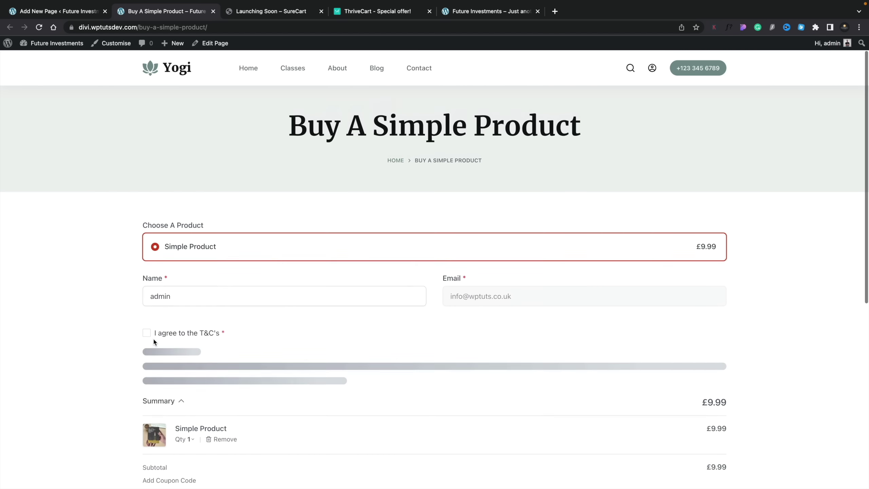
scroll(152, 337, up, 1)
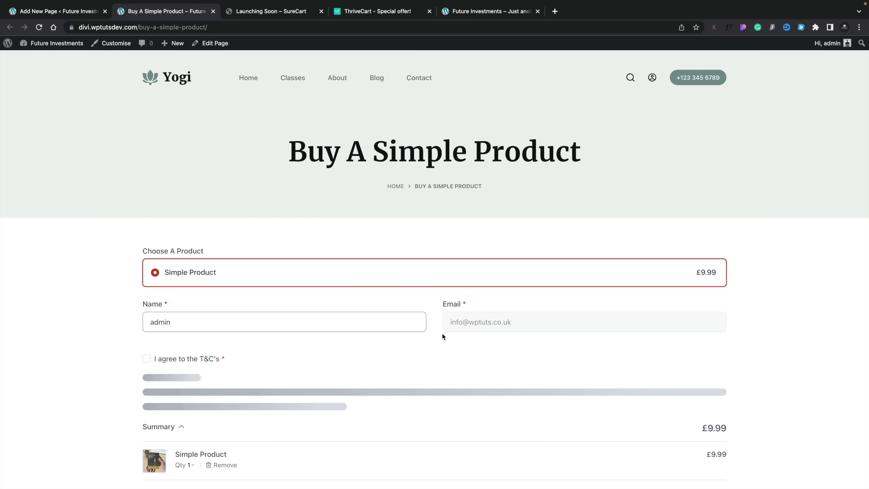
click(151, 359)
scroll(277, 370, down, 5)
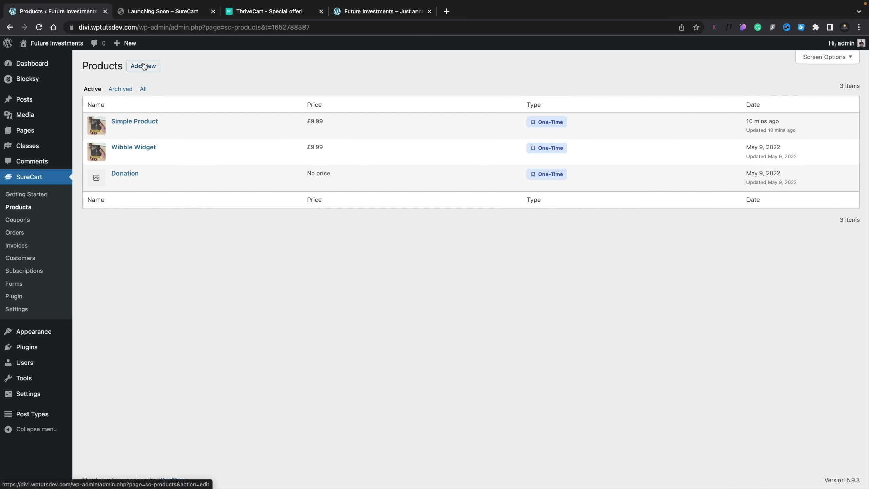
- Start a new SureCart product and name it "Subscription Sample"
click(143, 66)
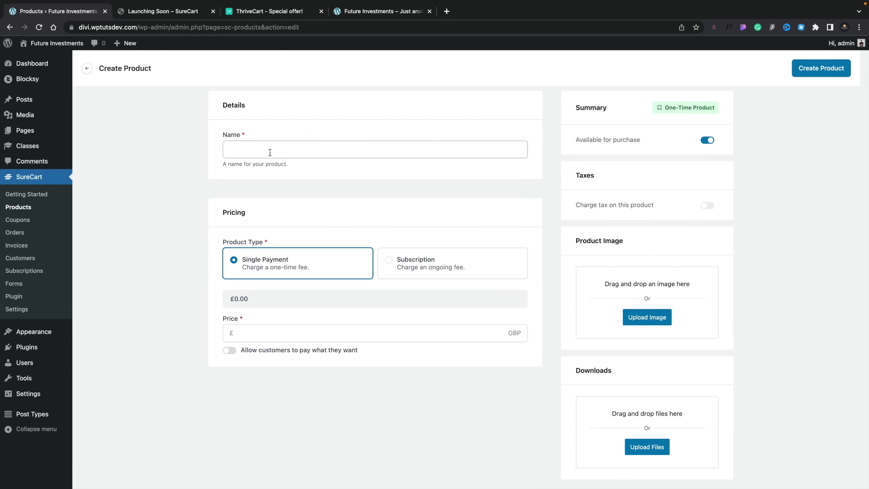
click(269, 151)
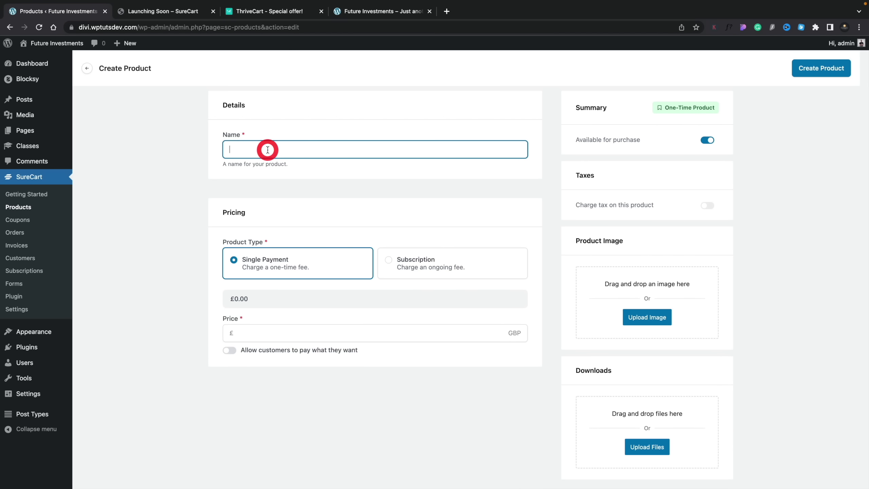
text(Subscription Sample)
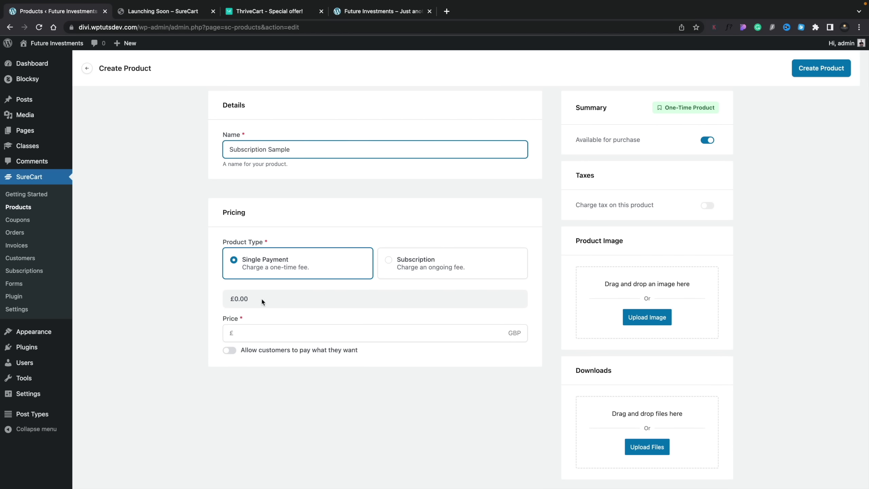
- Make the product a subscription priced at £19.99 with payment repeating every 1 month, leaving the free trial days empty
click(388, 263)
scroll(336, 322, down, 2)
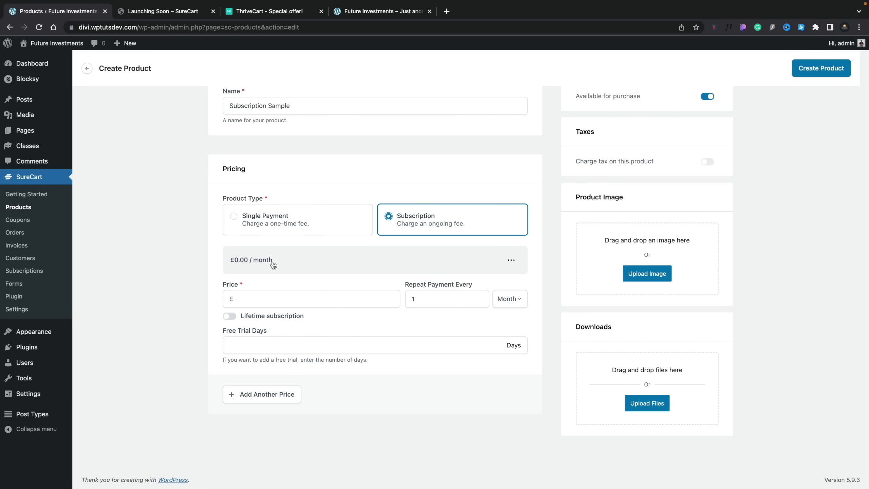
click(253, 296)
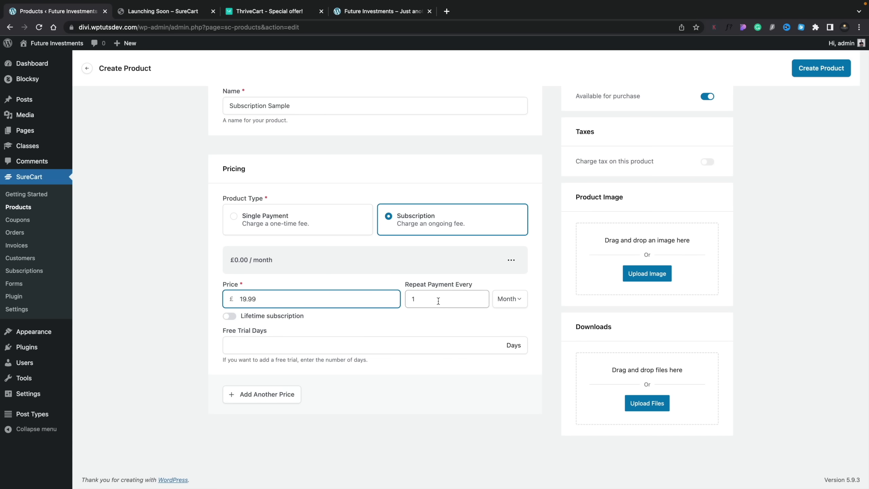
click(508, 299)
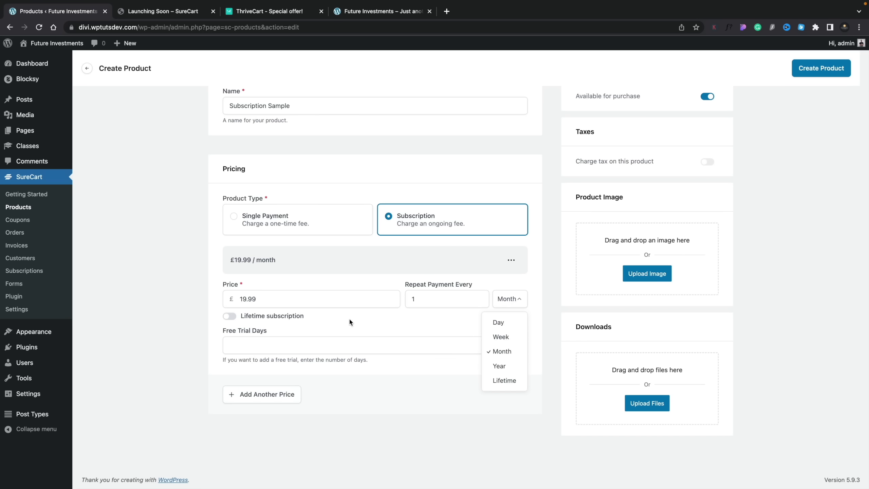
click(291, 350)
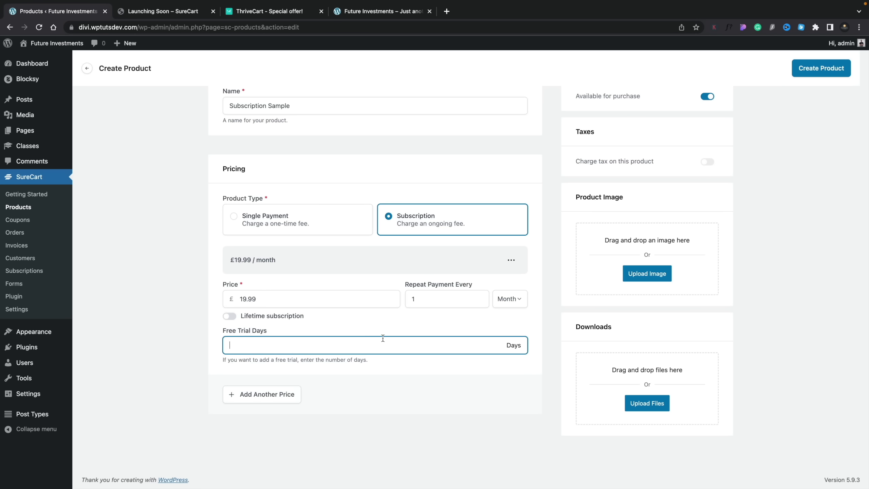
- Add a second subscription price of £99.99 with payment repeating every 1 year
click(273, 395)
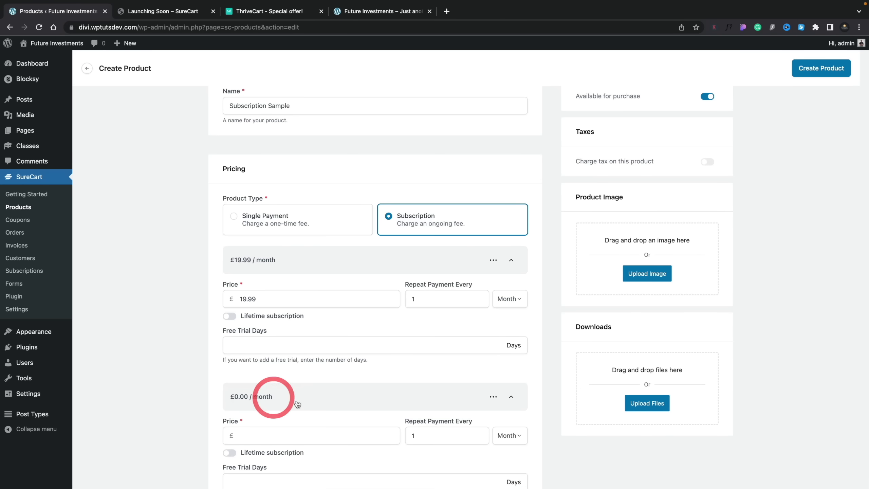
scroll(350, 401, down, 2)
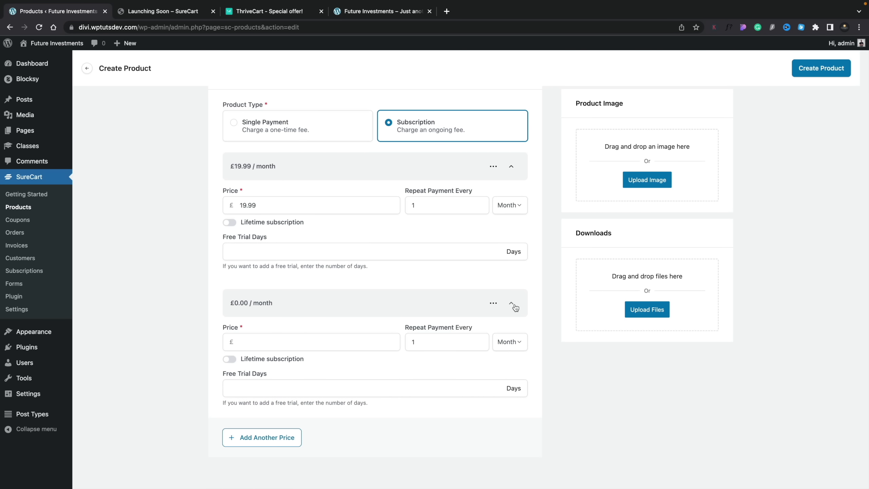
click(285, 342)
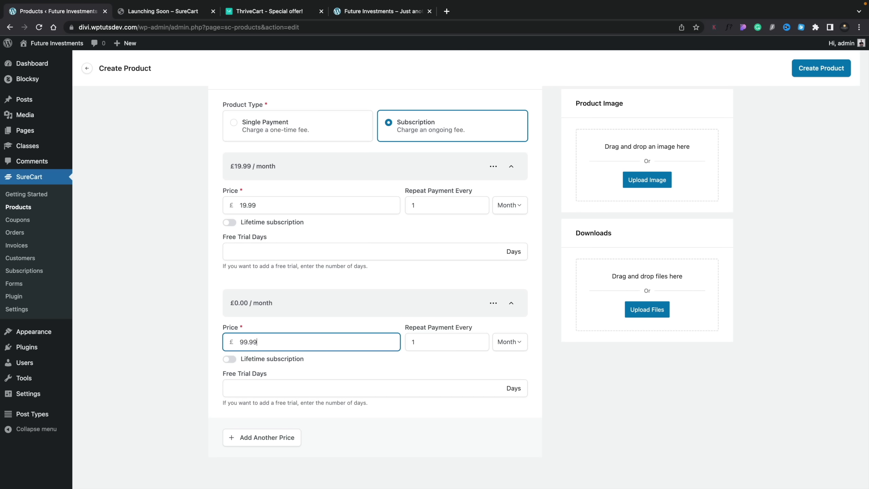
click(506, 341)
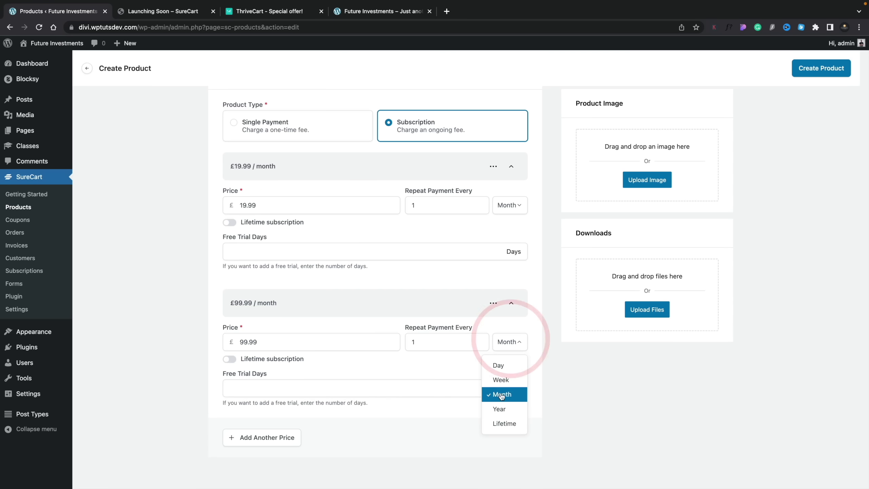
click(500, 408)
- Add a third price of £499.99 with its repeat period set to Lifetime
click(278, 436)
scroll(277, 435, down, 4)
click(246, 320)
text(499.99)
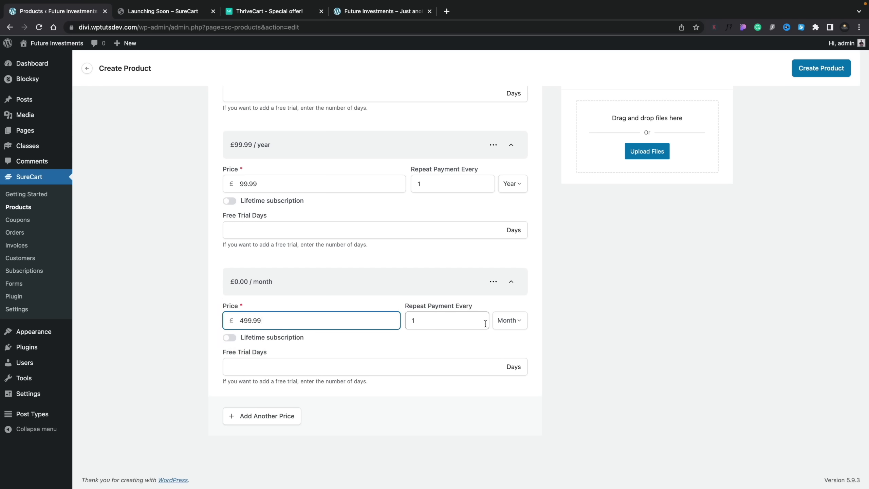
click(510, 323)
click(497, 402)
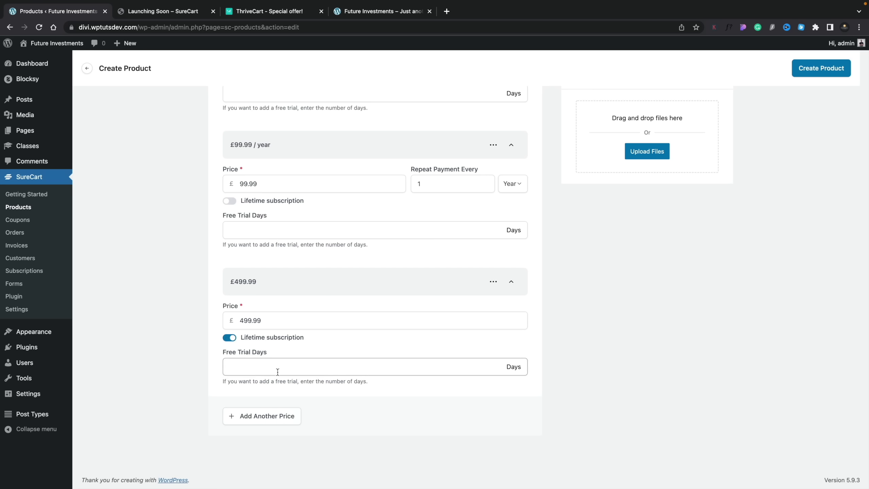
- Review the three prices, add the WordPress launch book mockup as the product image, and create the product
scroll(334, 351, up, 5)
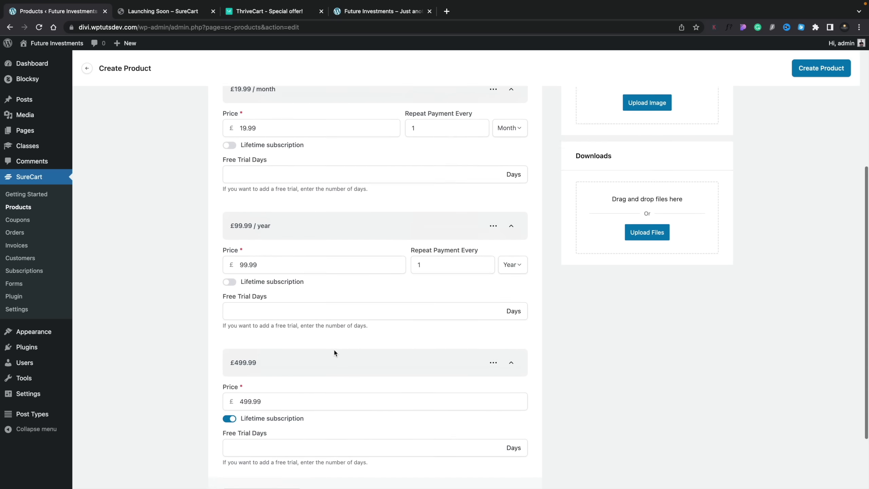
scroll(334, 349, up, 3)
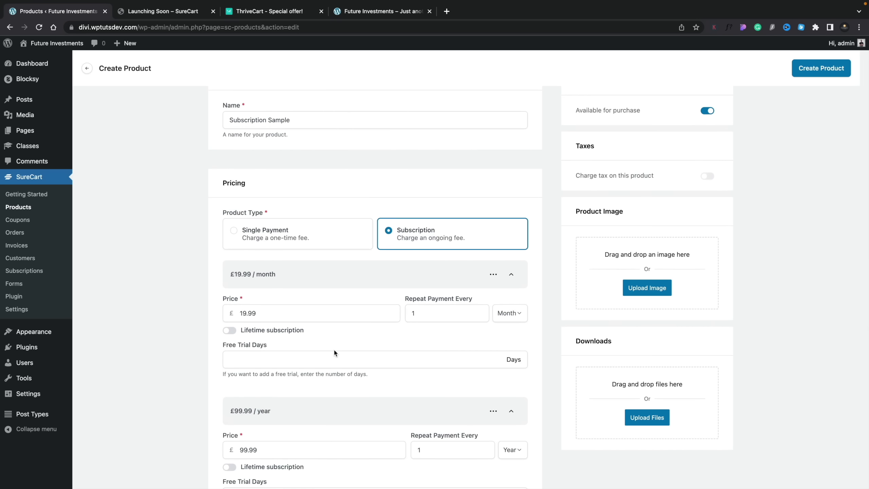
scroll(333, 349, down, 3)
scroll(334, 352, down, 2)
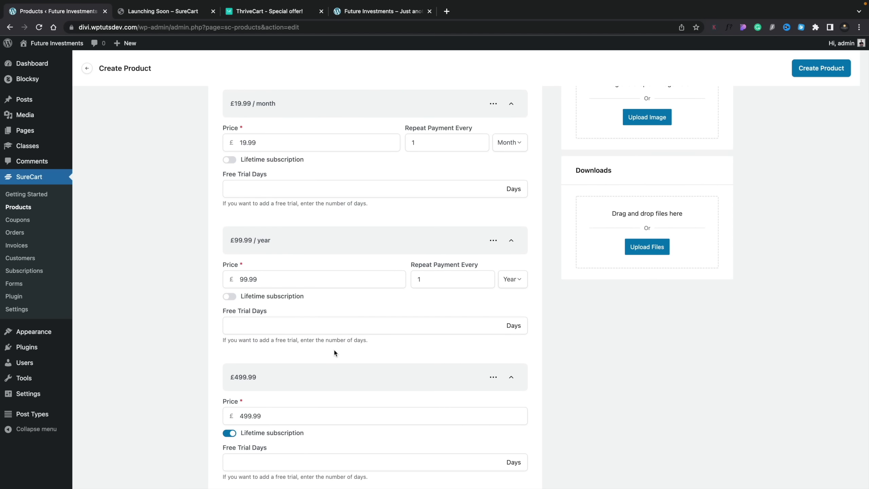
scroll(723, 207, up, 3)
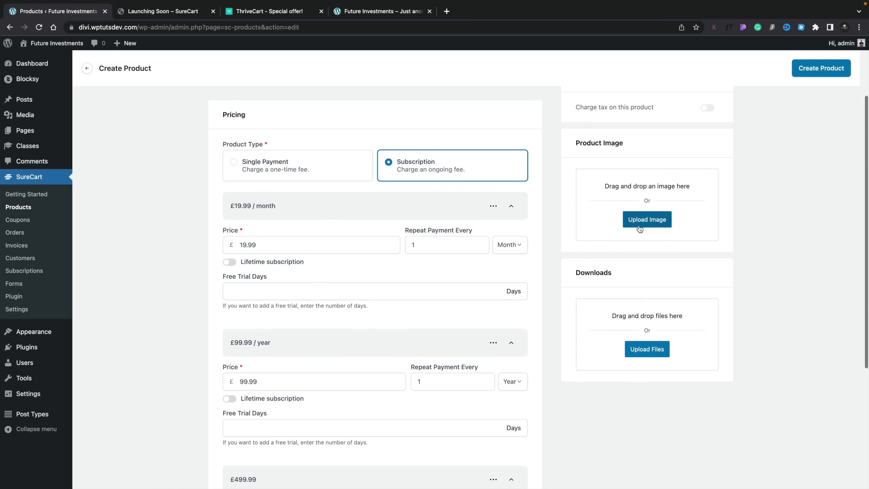
click(647, 219)
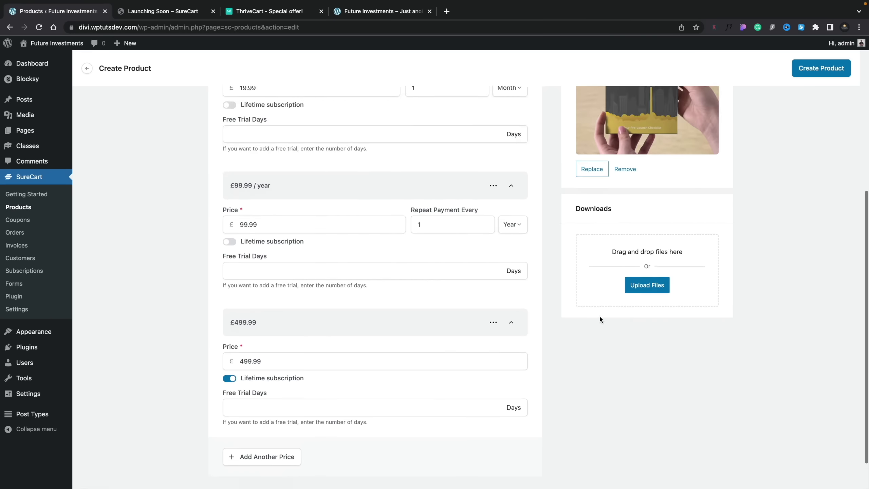
scroll(608, 315, down, 2)
scroll(718, 239, up, 4)
click(813, 68)
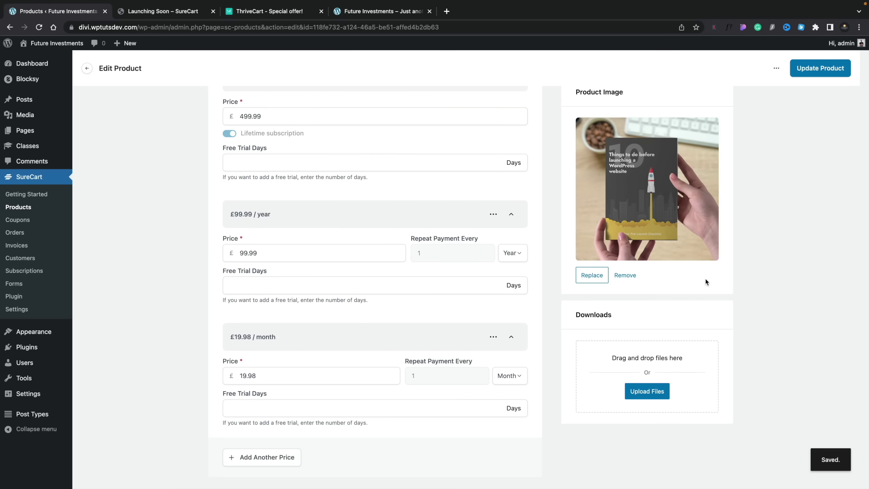
- Check the saved prices and their buy link options, collapse the £499.99 price, and update the product
scroll(140, 317, up, 3)
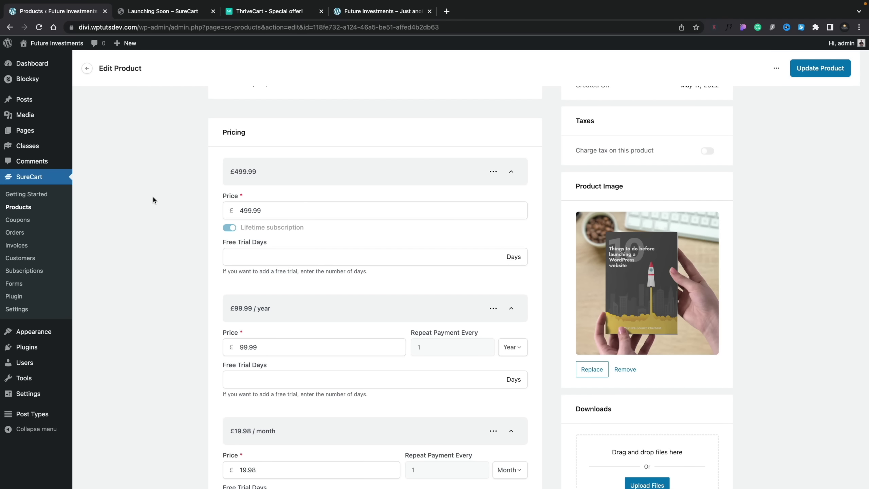
mouse_move(464, 174)
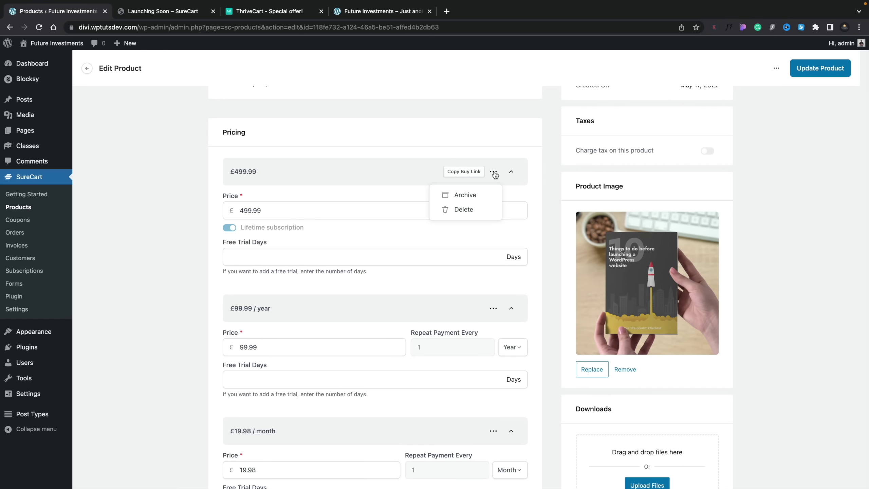
click(511, 172)
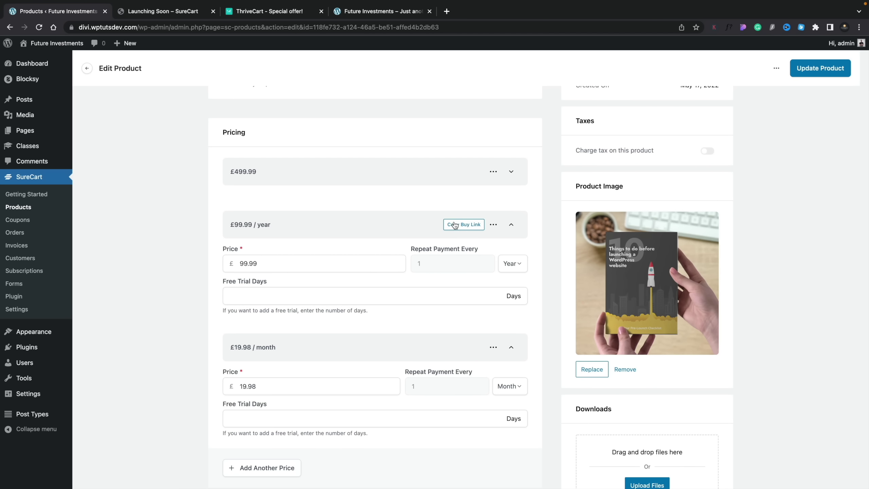
scroll(545, 276, up, 2)
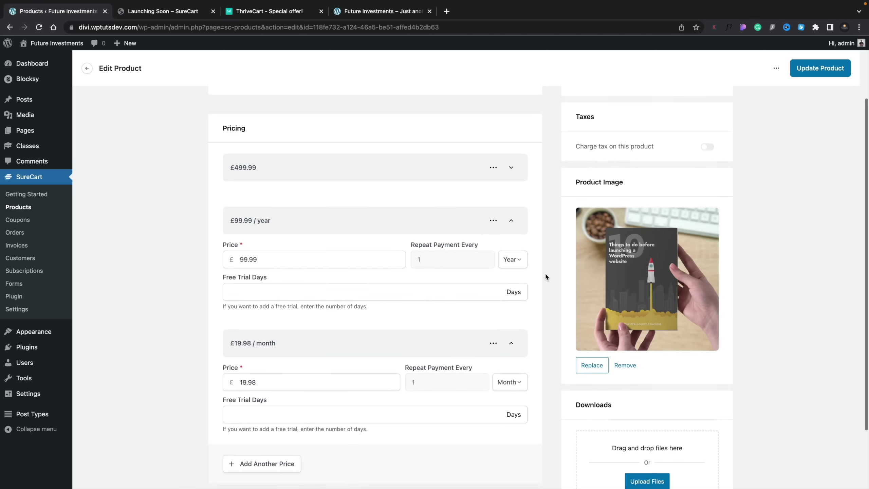
scroll(546, 276, up, 1)
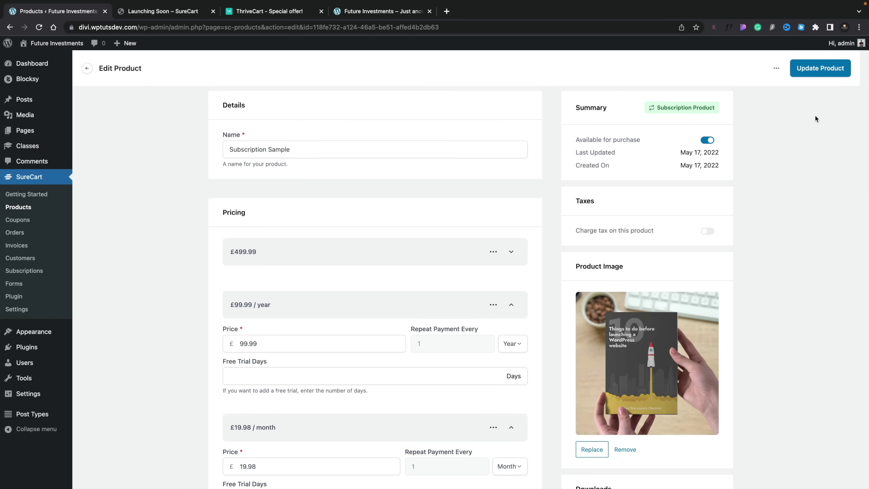
click(818, 73)
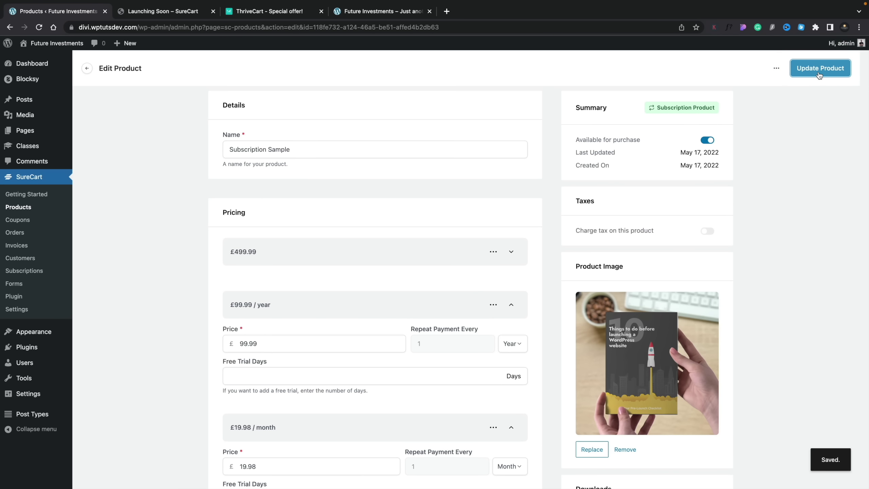
- Start a new checkout form titled "Checkout Tutorial" and select the two-column starting design with Order Summary beside Contact Information
click(17, 284)
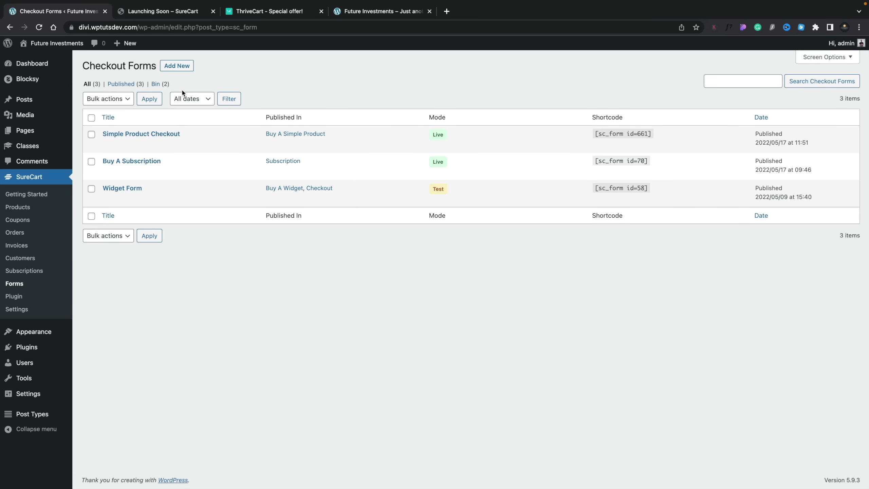
click(177, 65)
click(145, 102)
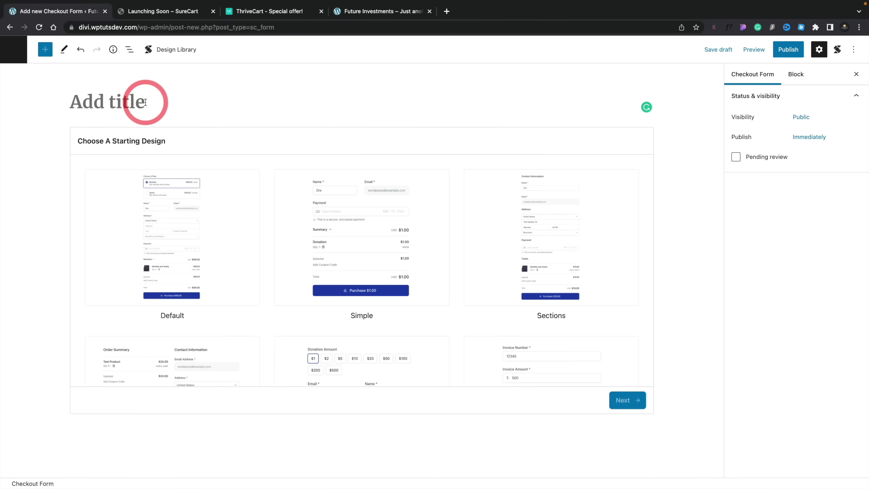
text(Checkout Tutorial)
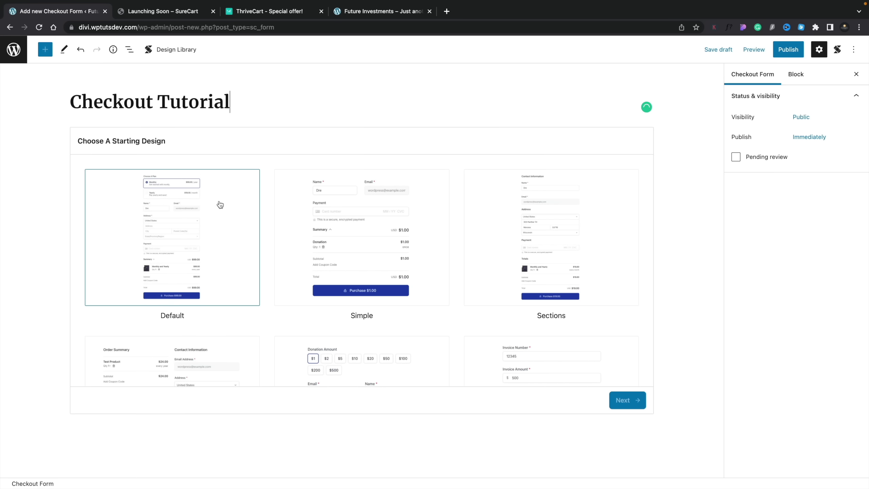
scroll(430, 262, down, 3)
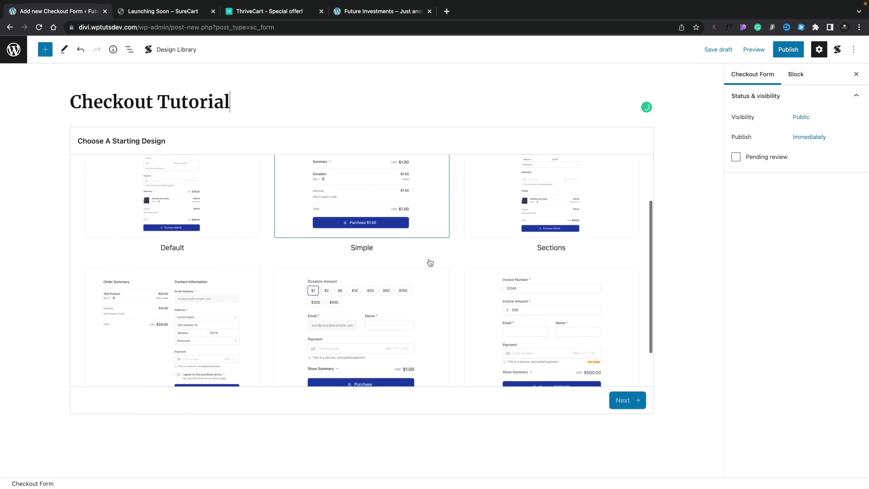
click(170, 332)
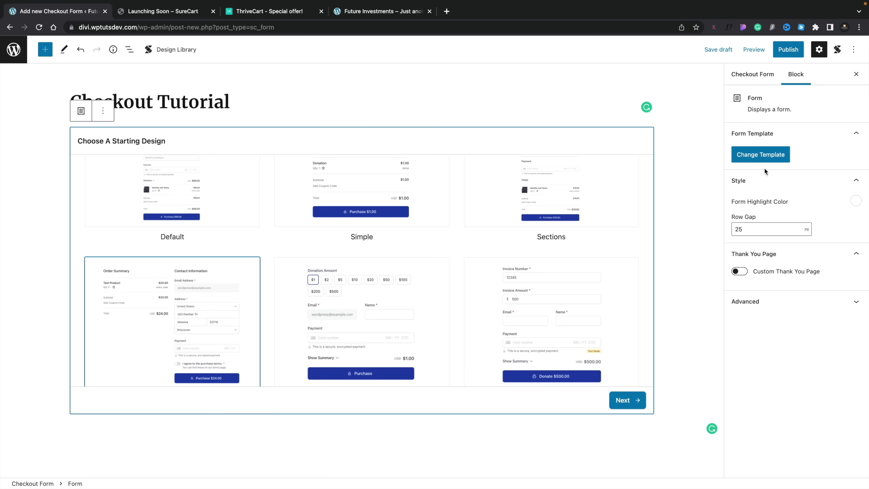
- Set the form's highlight color to blue #2154CC
click(854, 201)
click(845, 234)
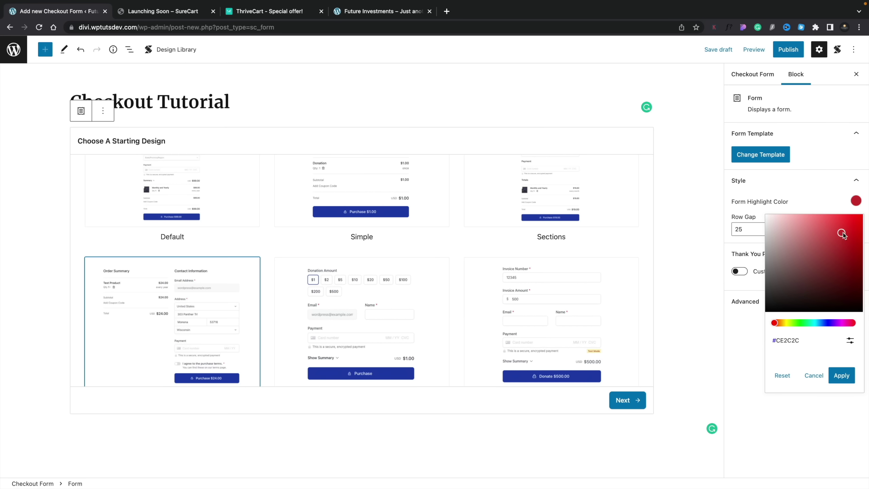
click(811, 323)
drag(812, 324, 823, 324)
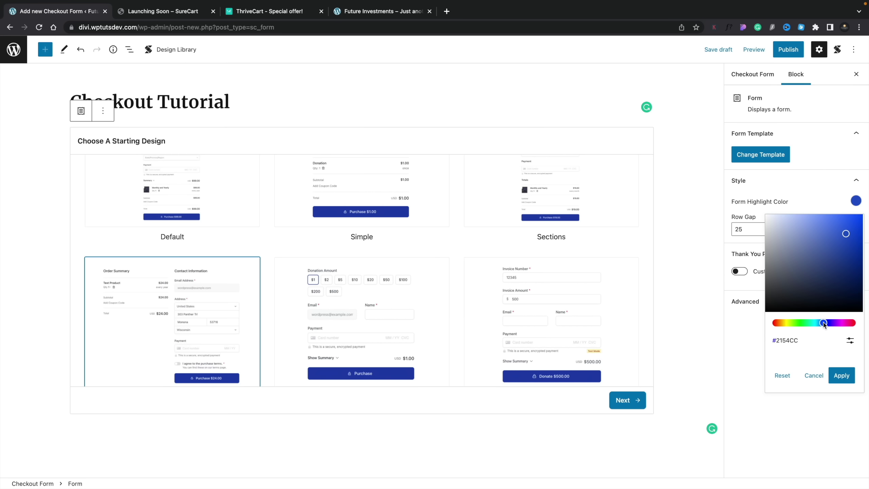
click(806, 181)
click(806, 181)
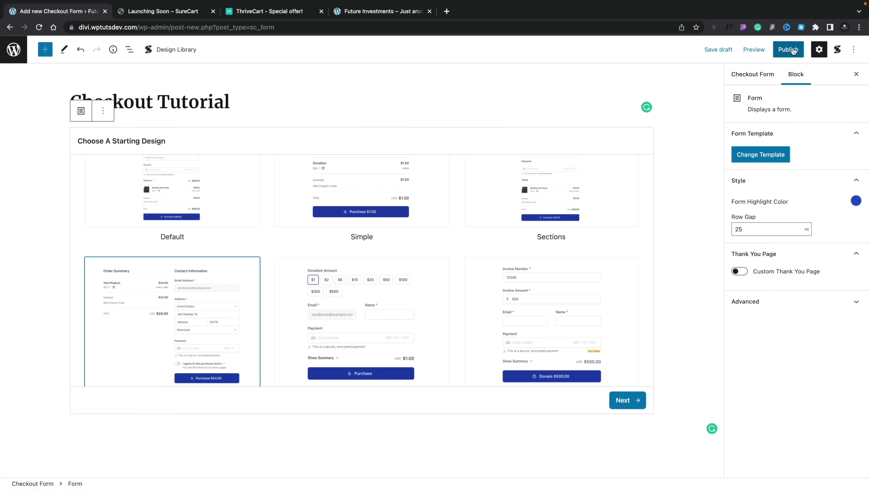
- Continue to the form's products setup and add Subscription Sample at £19.98 every month as a default product
click(626, 400)
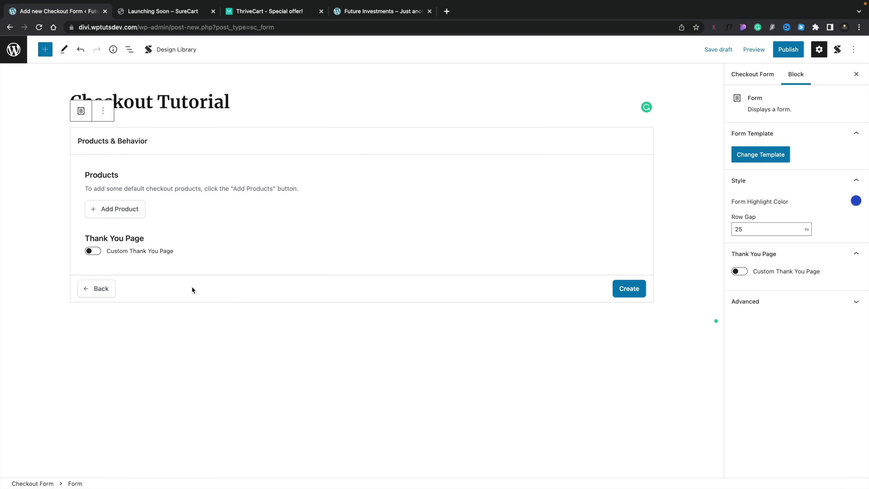
click(120, 209)
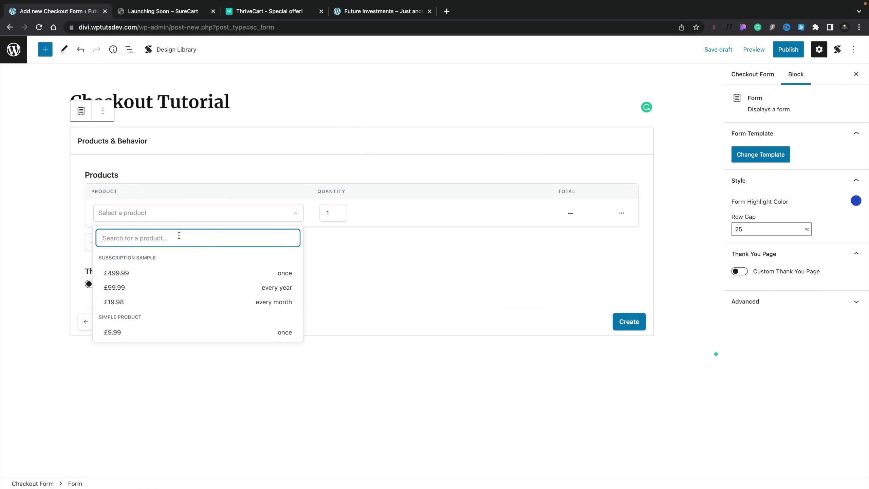
scroll(184, 294, down, 4)
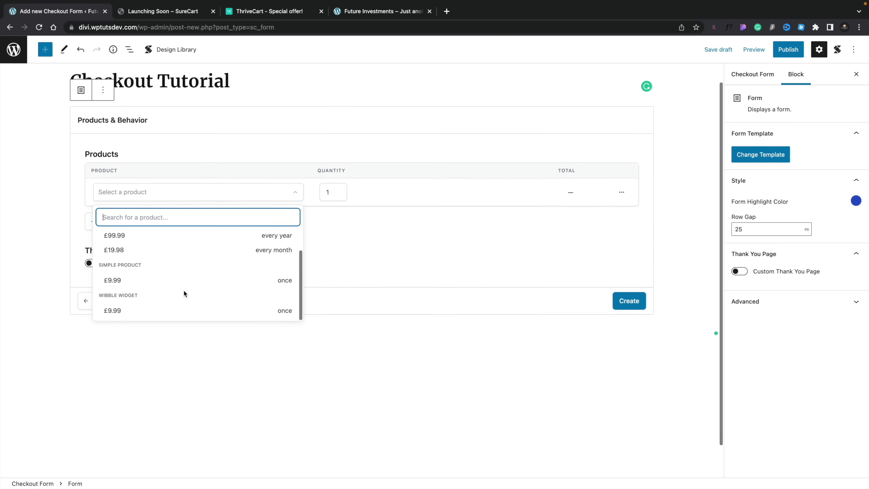
scroll(184, 294, up, 2)
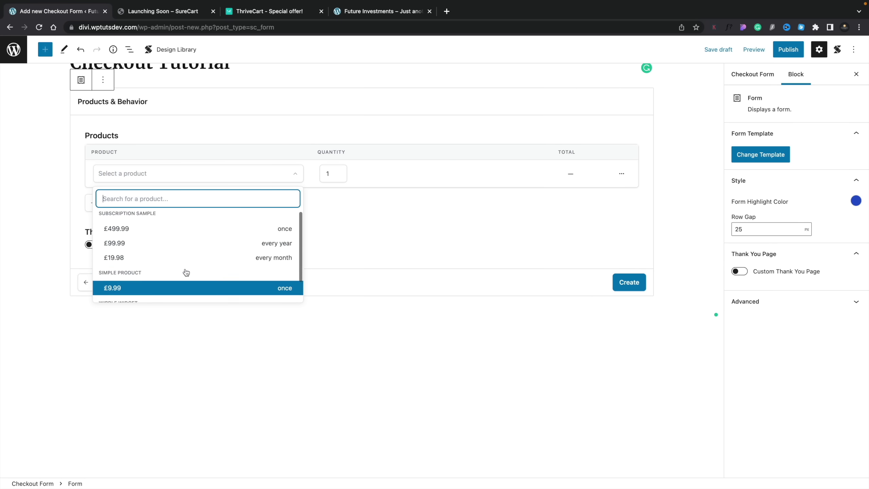
scroll(186, 272, up, 1)
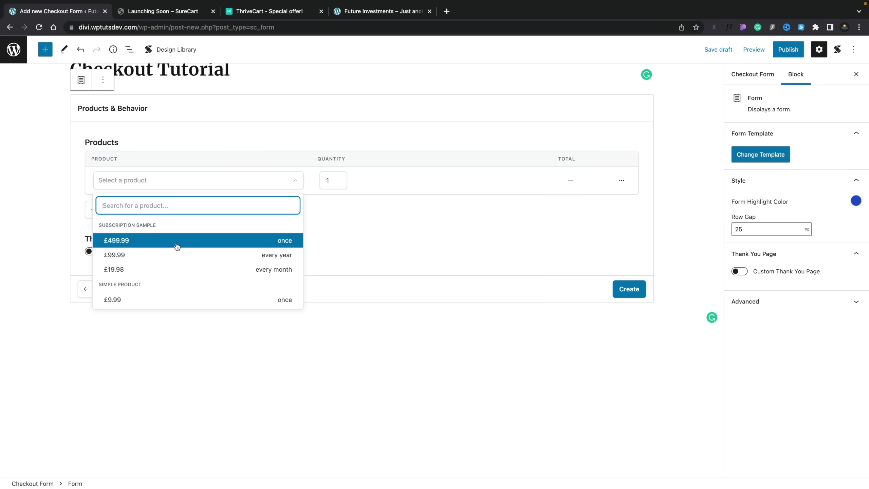
click(169, 269)
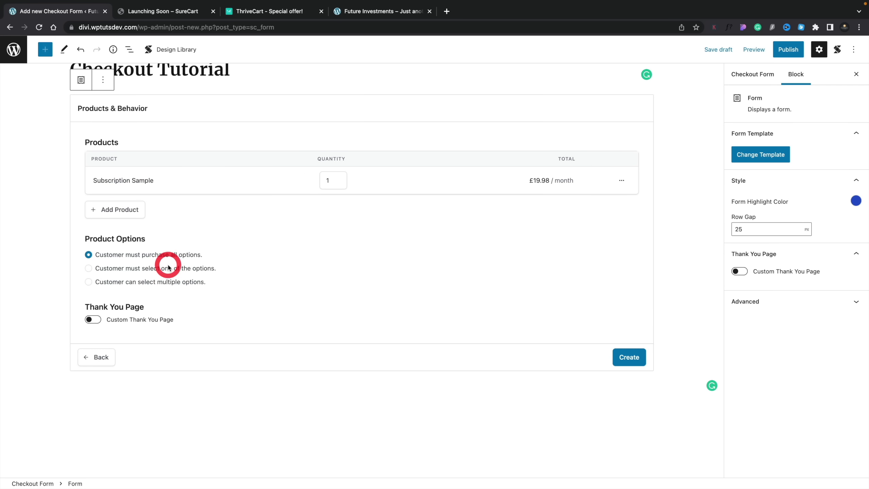
- Add the Subscription Sample prices of £99.99 every year and £499.99 once to the form's products
click(125, 210)
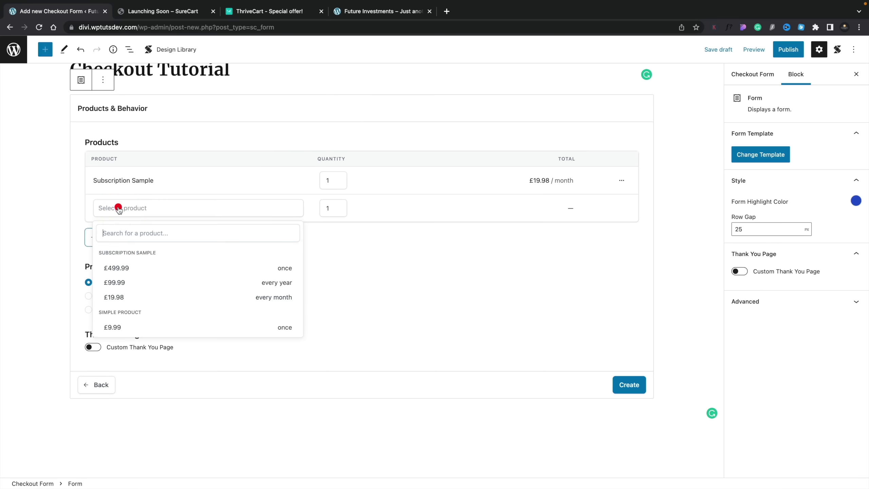
click(144, 282)
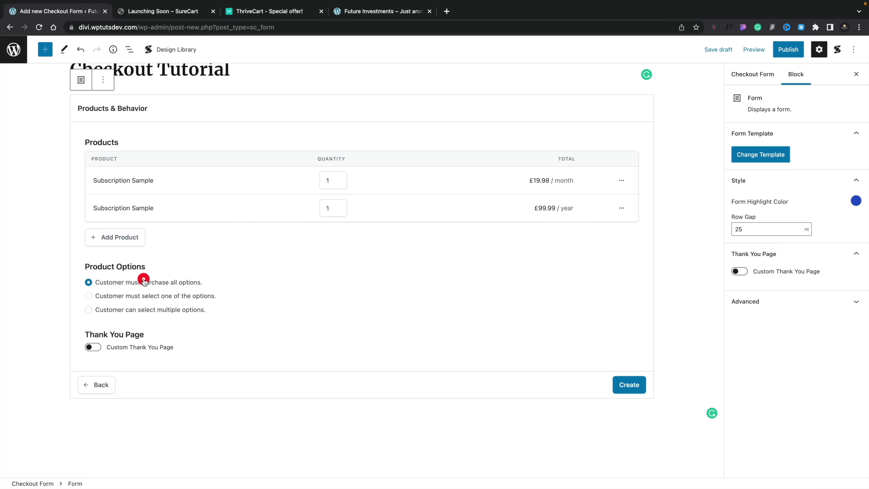
click(136, 236)
click(133, 295)
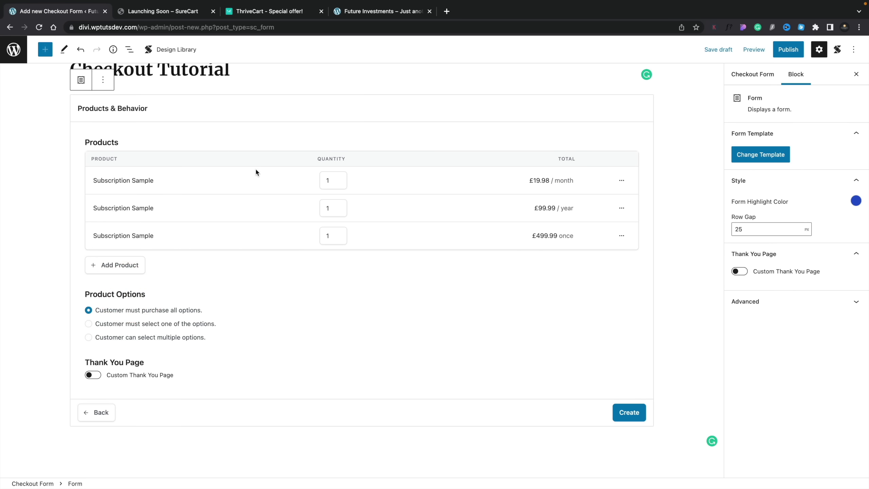
- Set the product options so the customer must select one of them, and create the checkout form
click(620, 181)
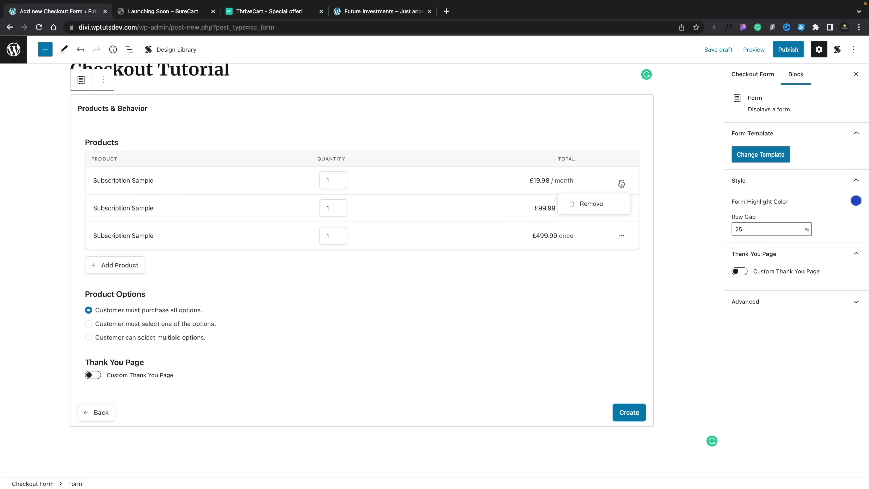
click(249, 262)
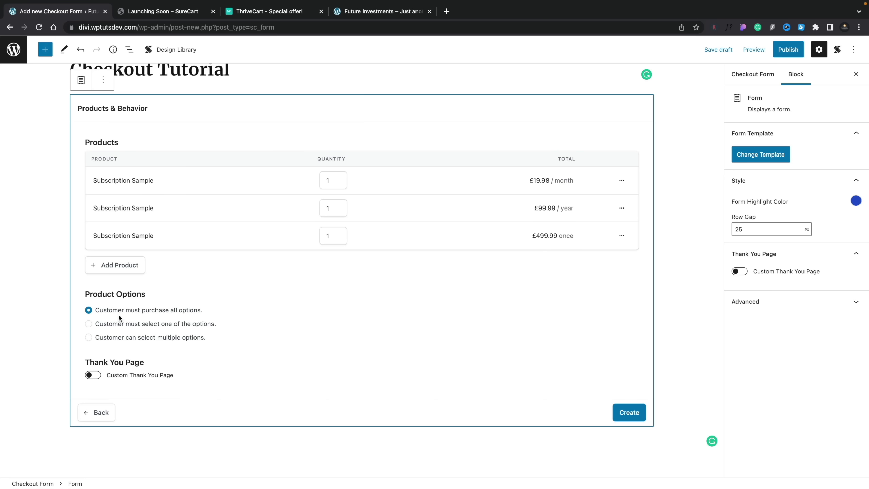
click(140, 325)
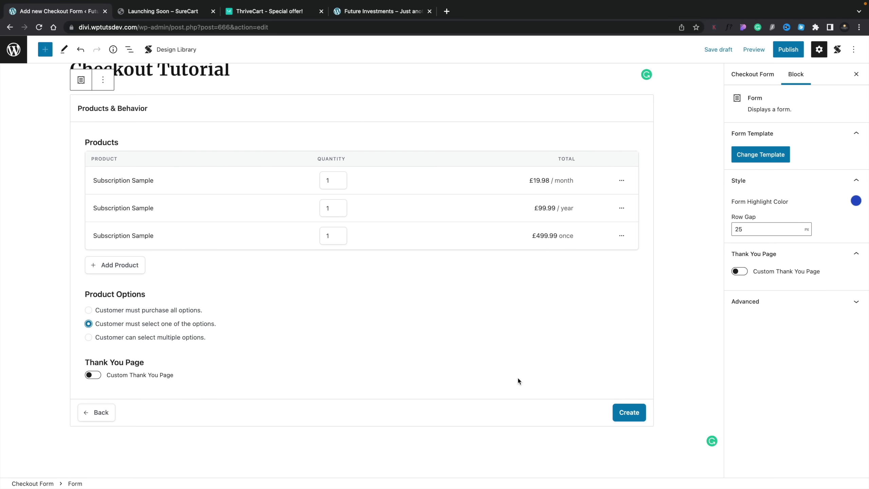
click(627, 411)
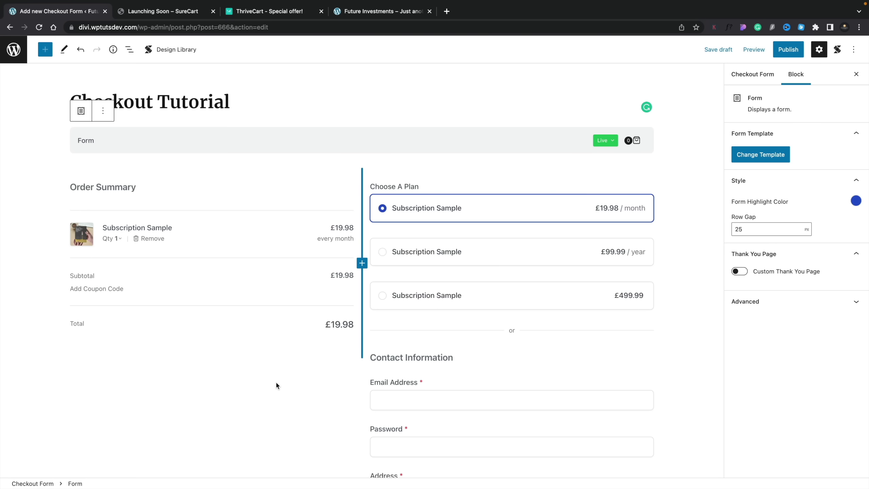
scroll(398, 386, down, 6)
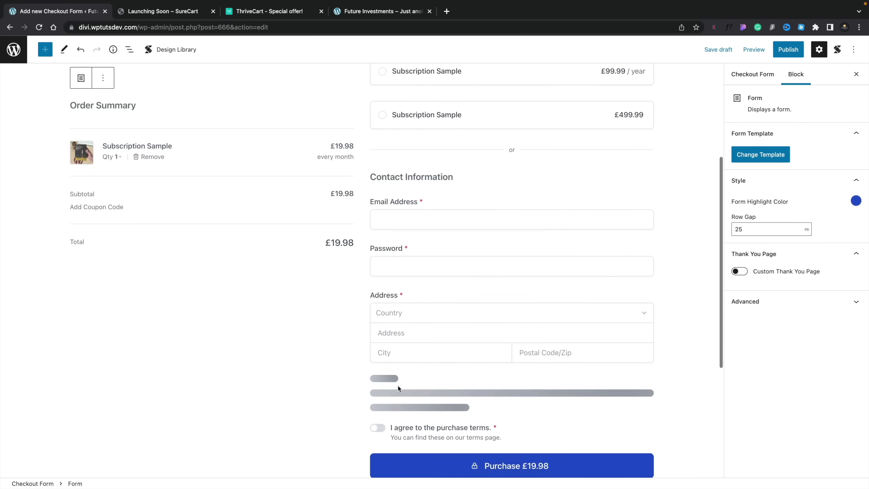
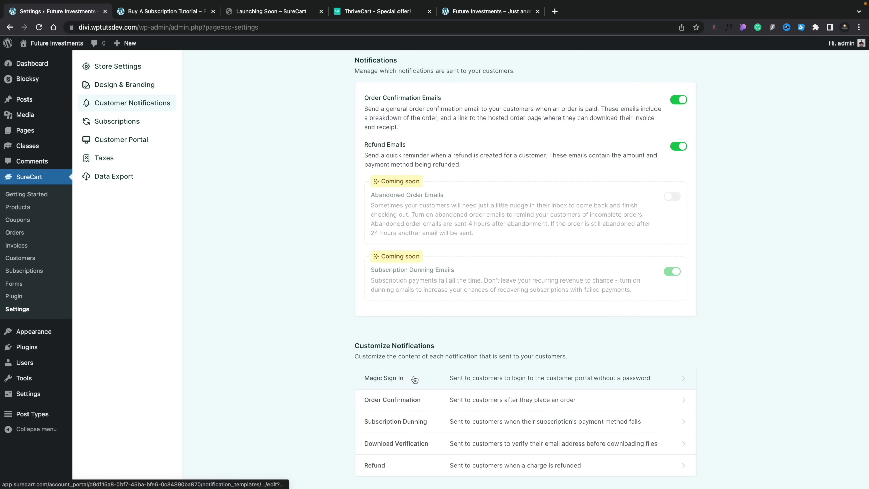
- Examine the Order Confirmation email template, including its rendered preview, the full body code and the order reminder sentence
click(404, 400)
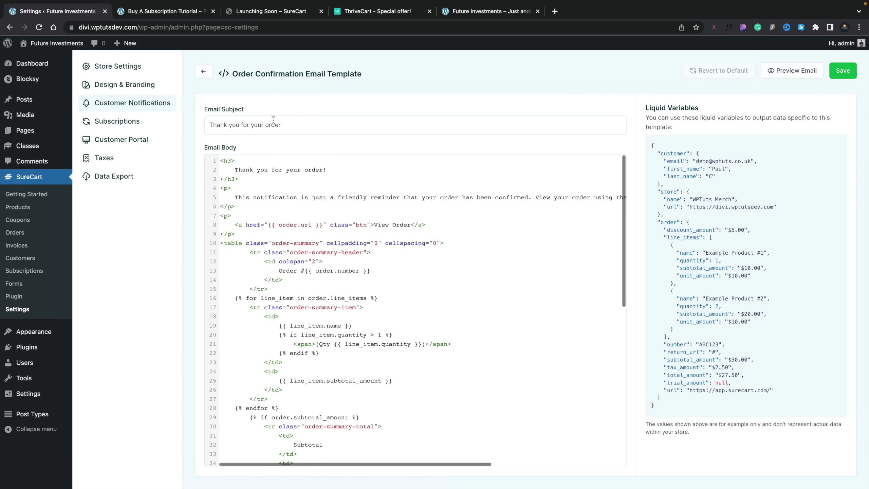
click(782, 71)
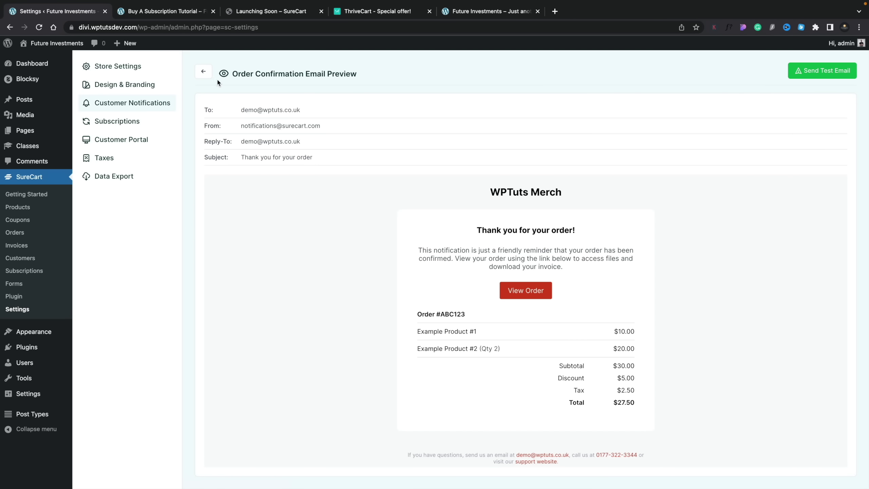
click(203, 71)
scroll(478, 329, down, 1)
scroll(478, 329, down, 8)
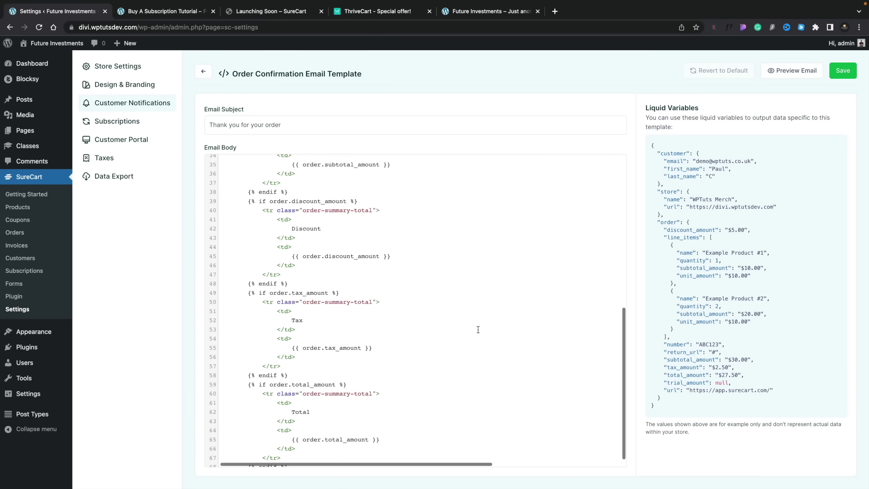
scroll(478, 329, up, 10)
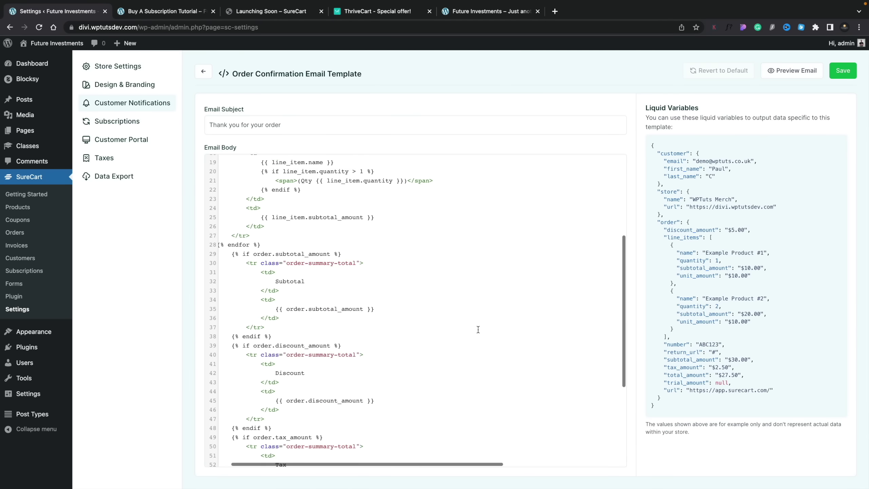
scroll(478, 330, up, 2)
scroll(478, 330, left, 1)
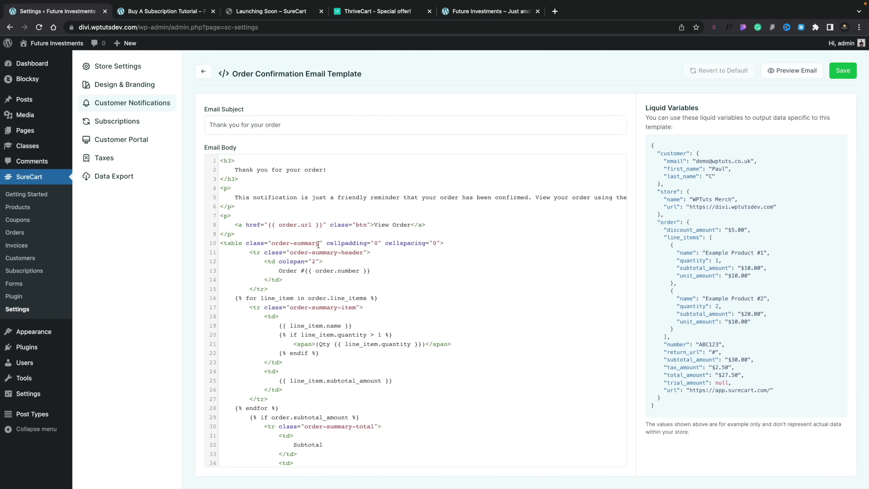
drag(235, 198, 528, 195)
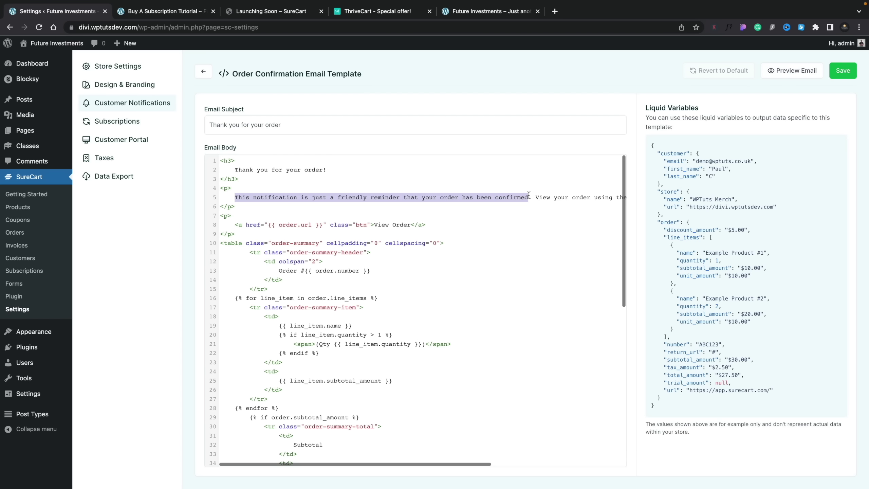
- Look over the Subscriptions settings and review the Customer Notifications options again
click(124, 127)
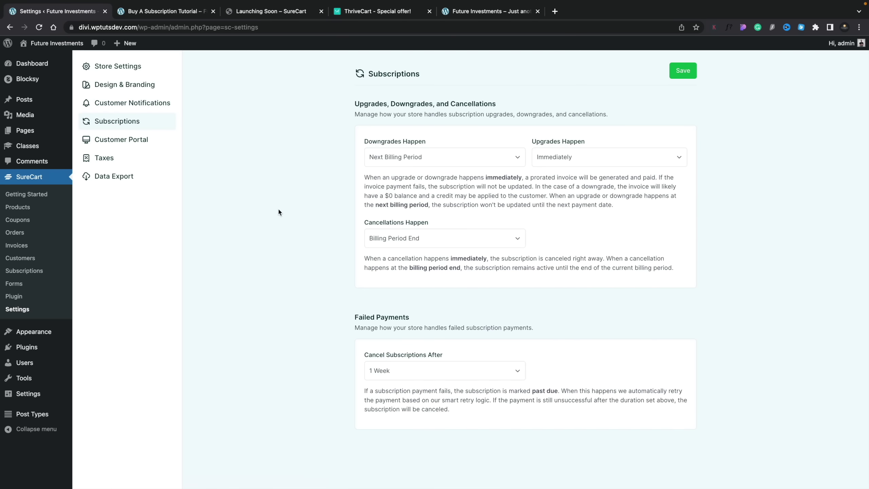
click(116, 106)
scroll(266, 278, down, 3)
scroll(266, 276, down, 1)
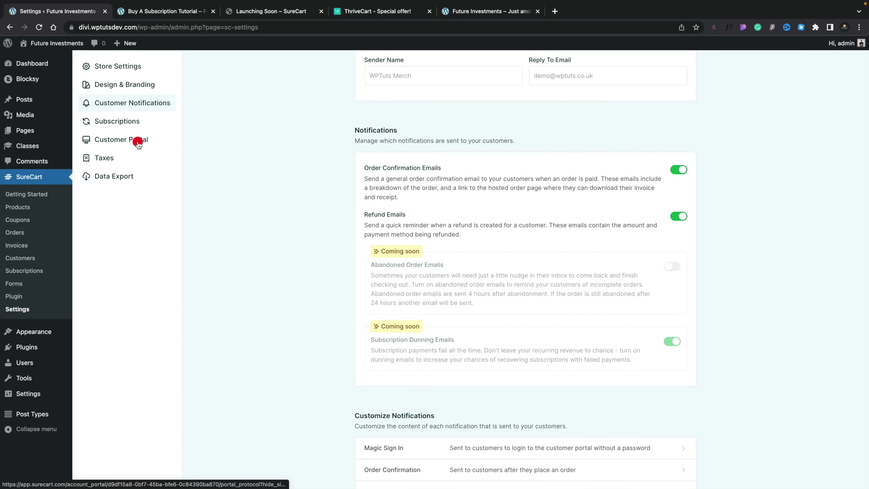
- Review the Customer Portal settings, the tax settings including the Australia region, and the Data Export settings
click(138, 143)
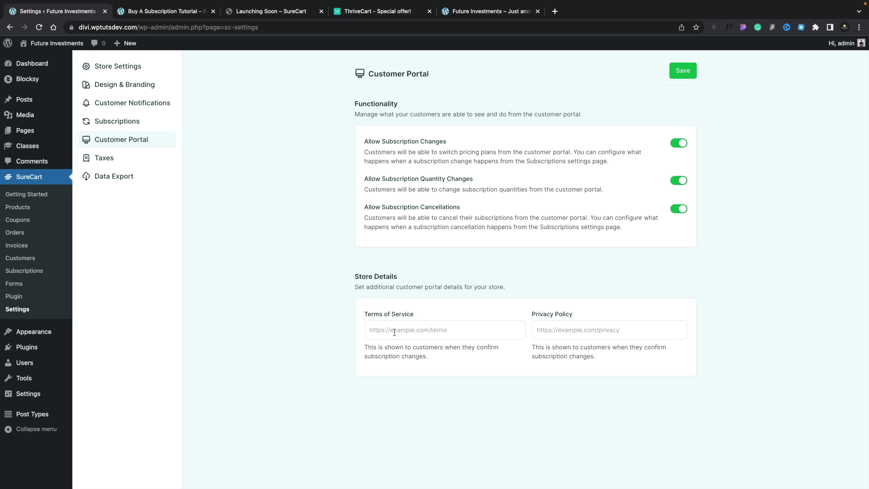
click(114, 163)
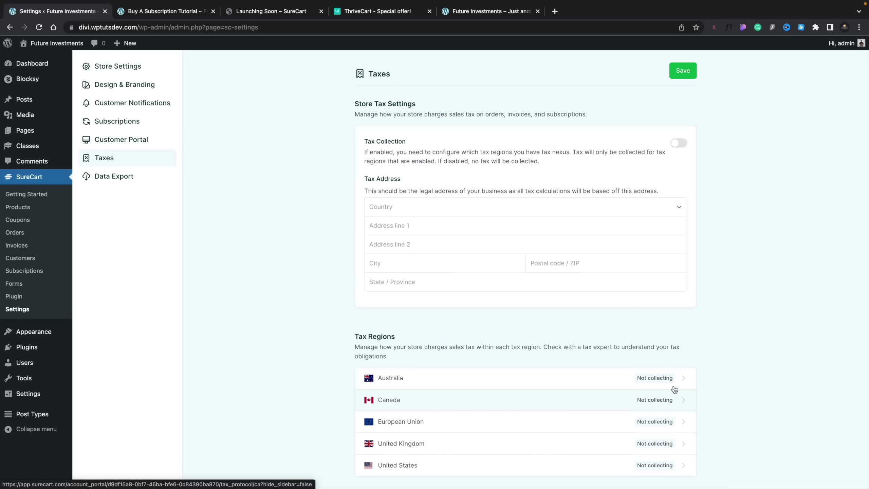
click(682, 378)
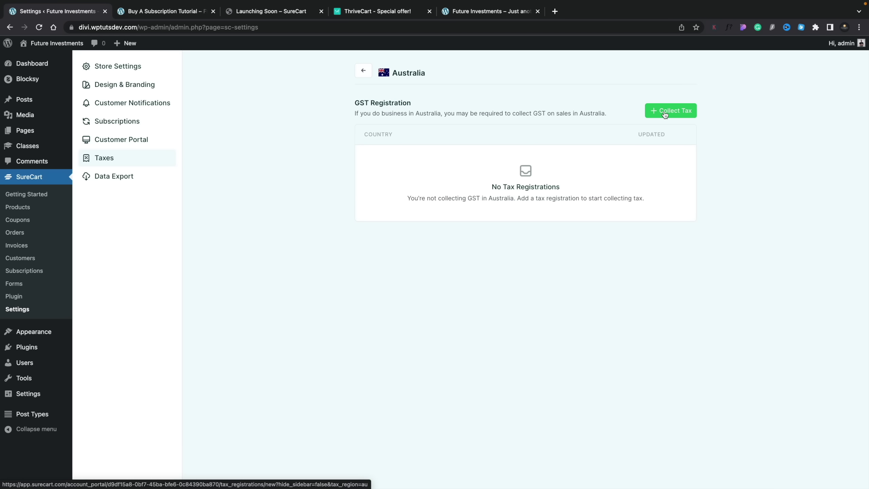
click(121, 177)
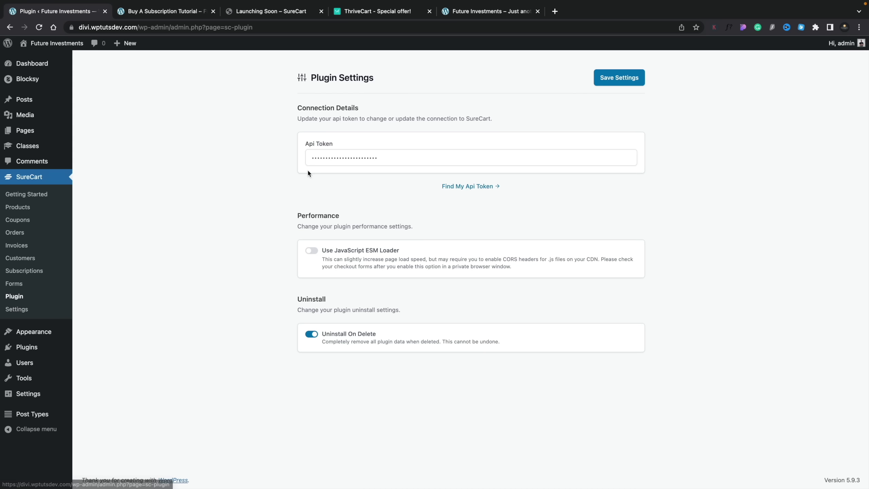
- Follow the plugin's API token link to the SureCart account and view its Billing and Developers pages
click(476, 188)
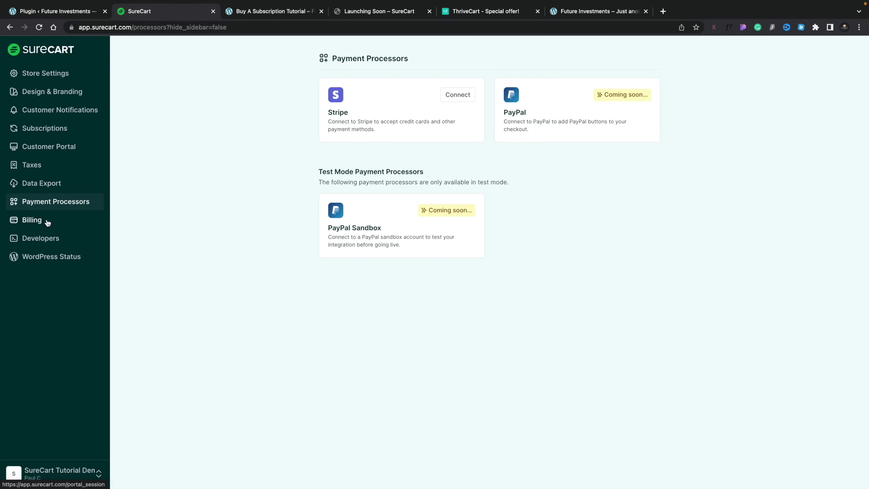
click(47, 222)
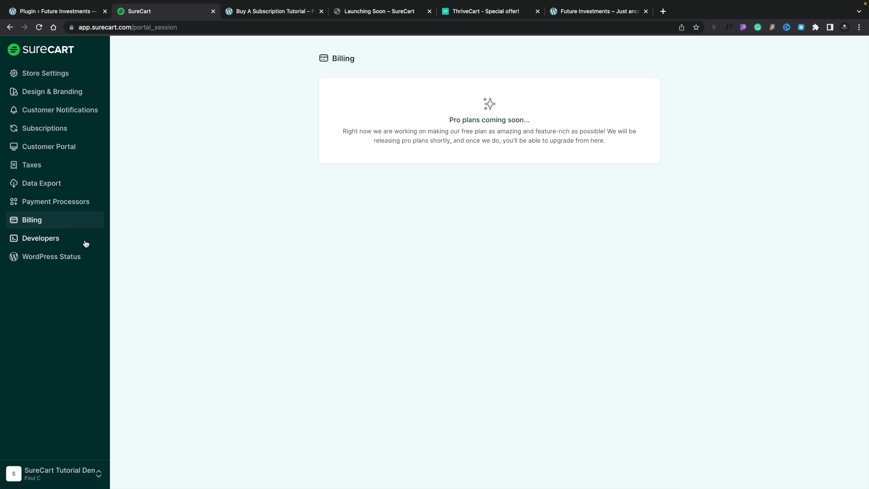
click(53, 245)
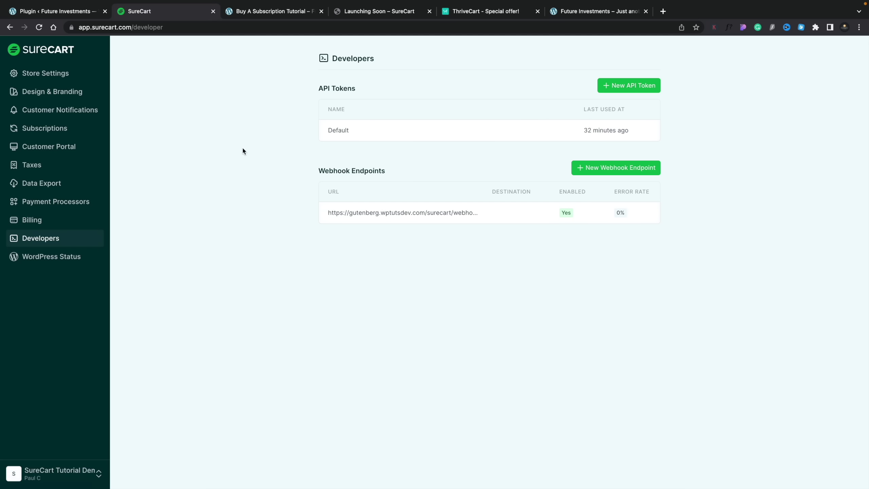